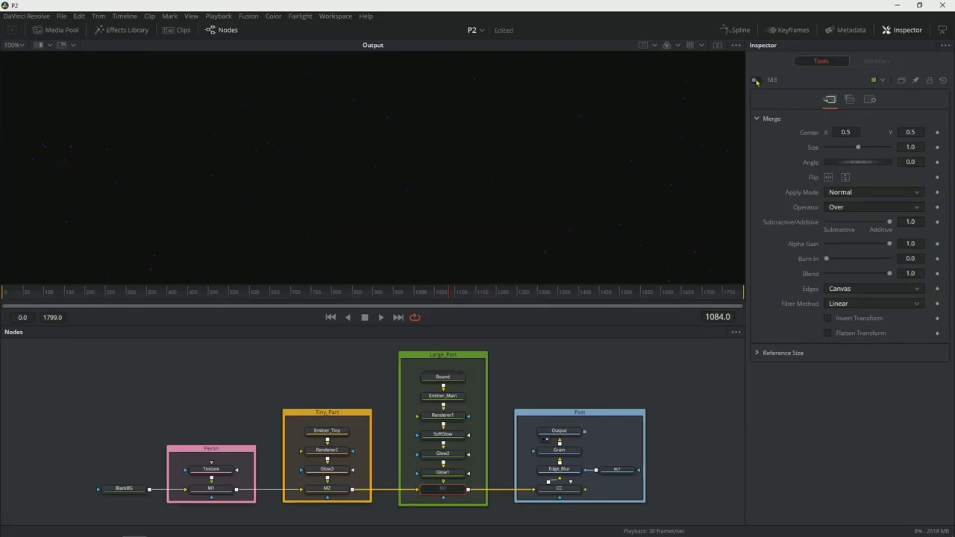
Step: Toggle the enabled state of the M3 merge node in the Large_Part group
left_click(755, 79)
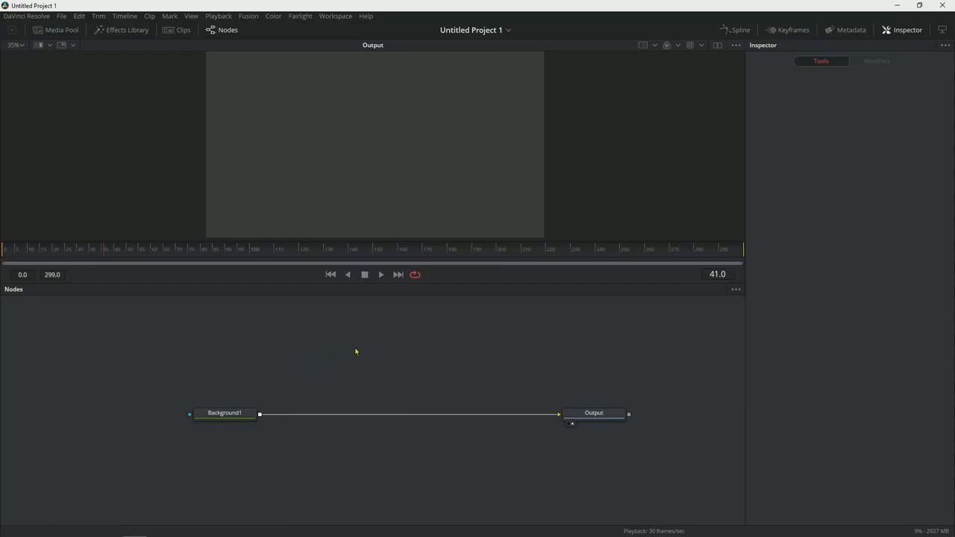
Step: Add a new Background node to the node graph using the Select Tool search for "bg"
key("shift+space")
type("bg")
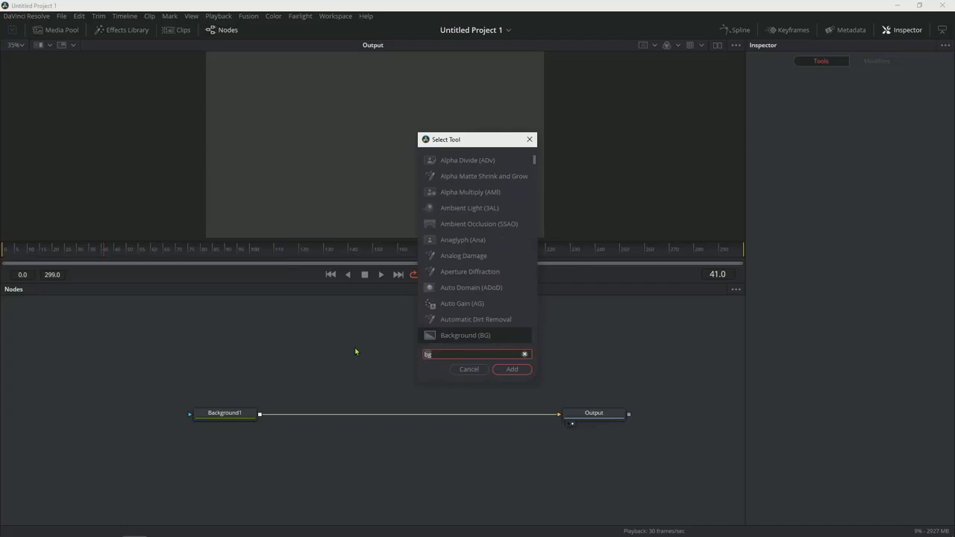
left_click(512, 370)
left_click(455, 371)
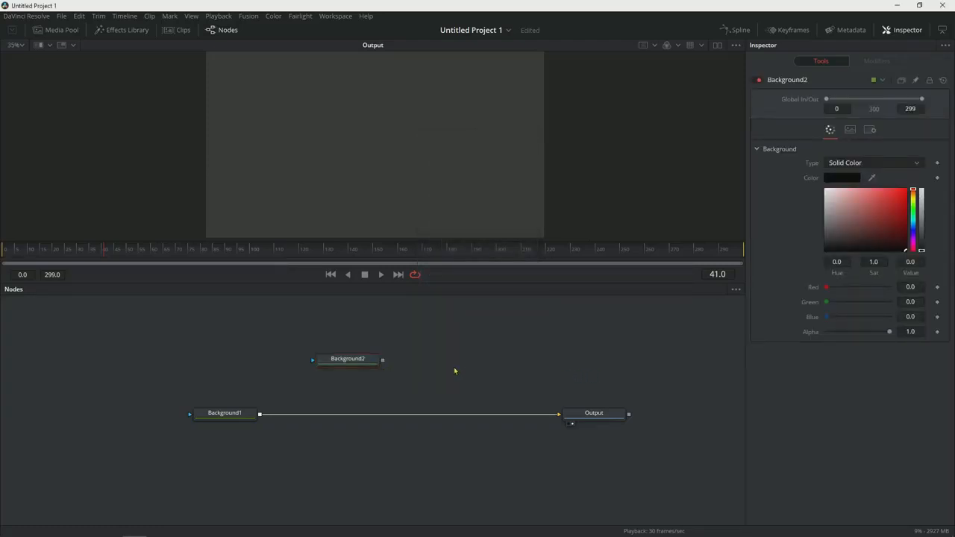
Step: Add a Rectangle node and attach it above Background2 as its effect mask
key("shift+space")
type("rct")
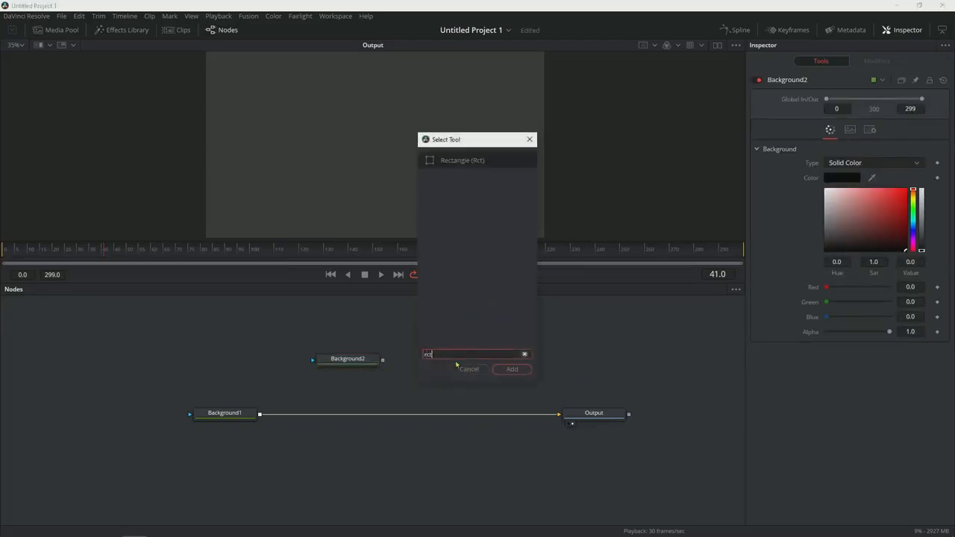
left_click(512, 369)
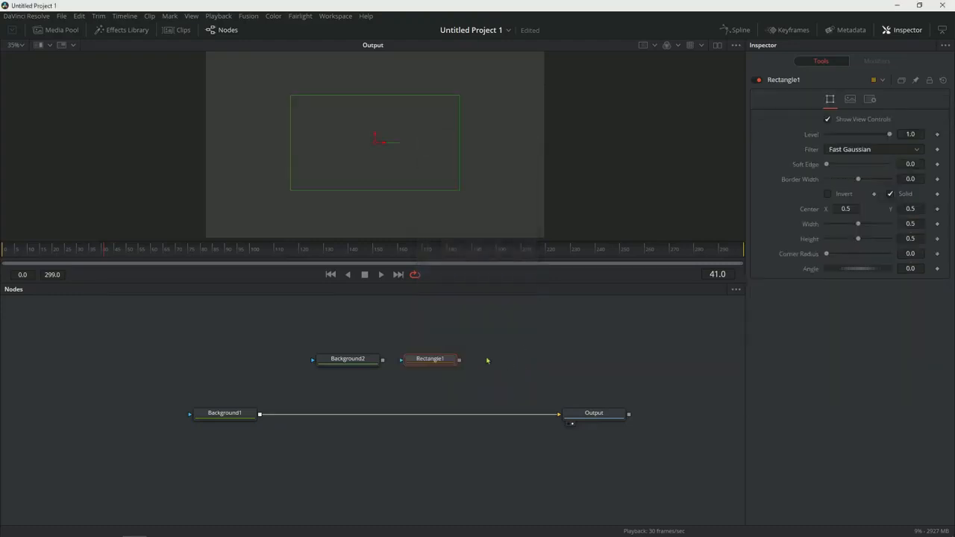
left_click_drag(437, 364, 314, 363)
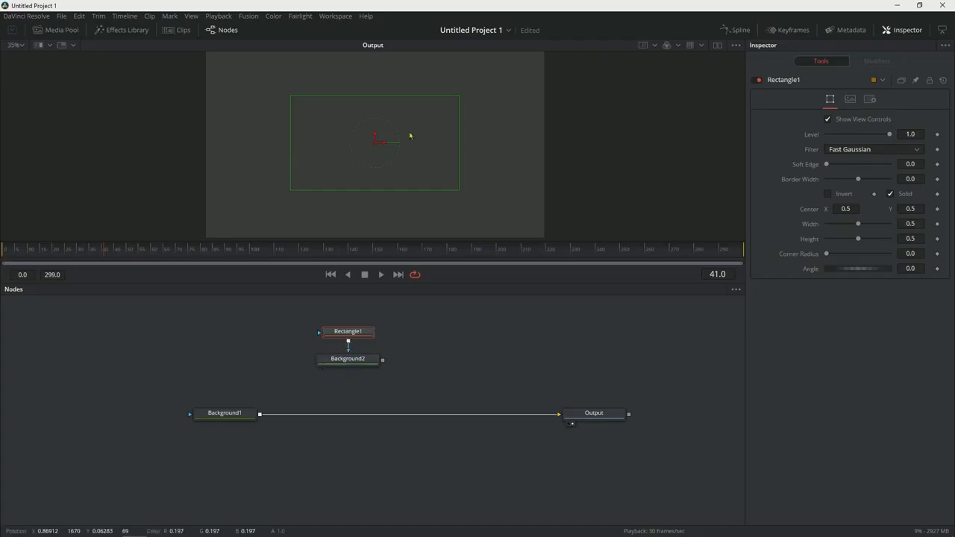
Step: Add a Merge node below Background2 and feed Background2 into it as the foreground
left_click(467, 372)
key("shift+space")
type("rct")
key("BackSpace")
key("BackSpace")
key("BackSpace")
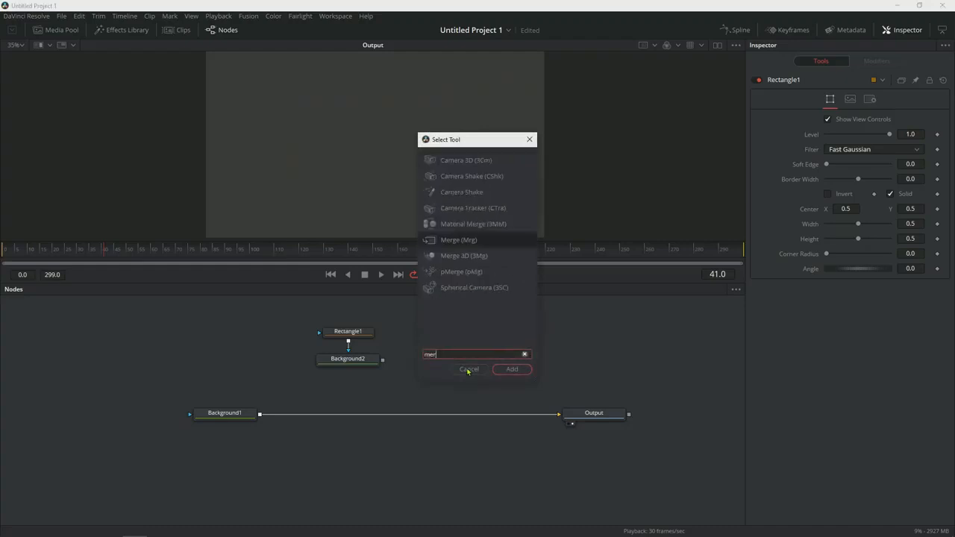
type("merge")
key("Return")
left_click_drag(476, 360, 353, 407)
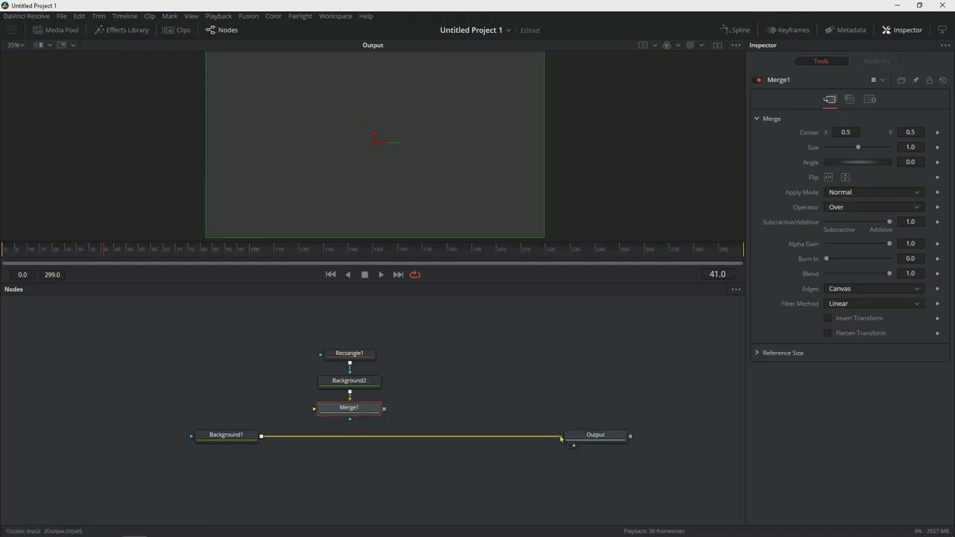
Step: Route Background1 into Merge1's background input and Merge1 into Output, lining the three nodes up in one row
left_click_drag(561, 439, 314, 409)
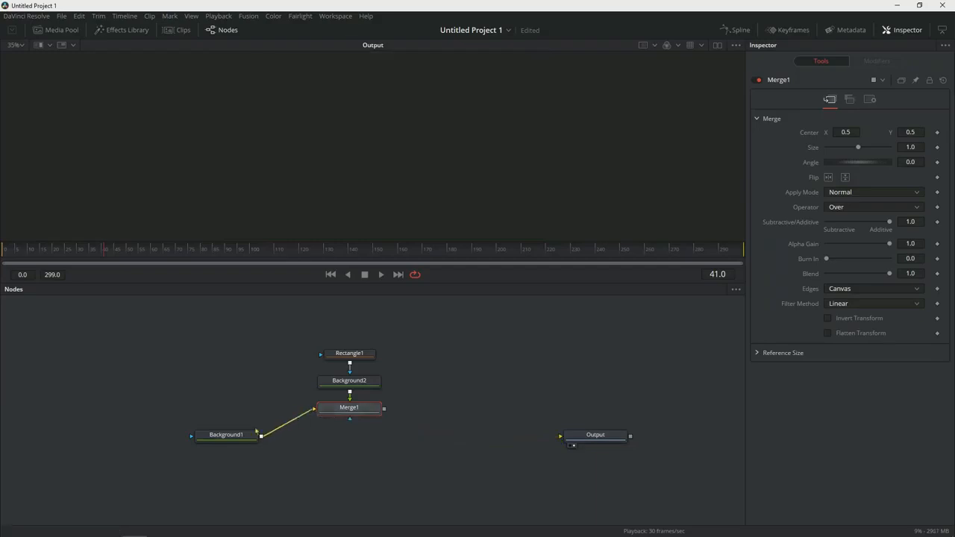
left_click_drag(246, 436, 247, 409)
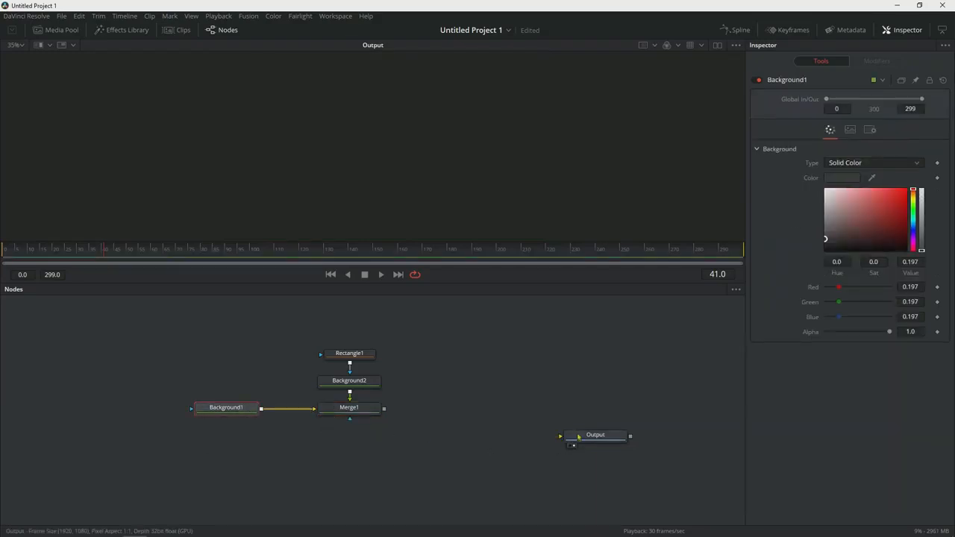
left_click_drag(578, 437, 449, 415)
left_click_drag(384, 409, 477, 414)
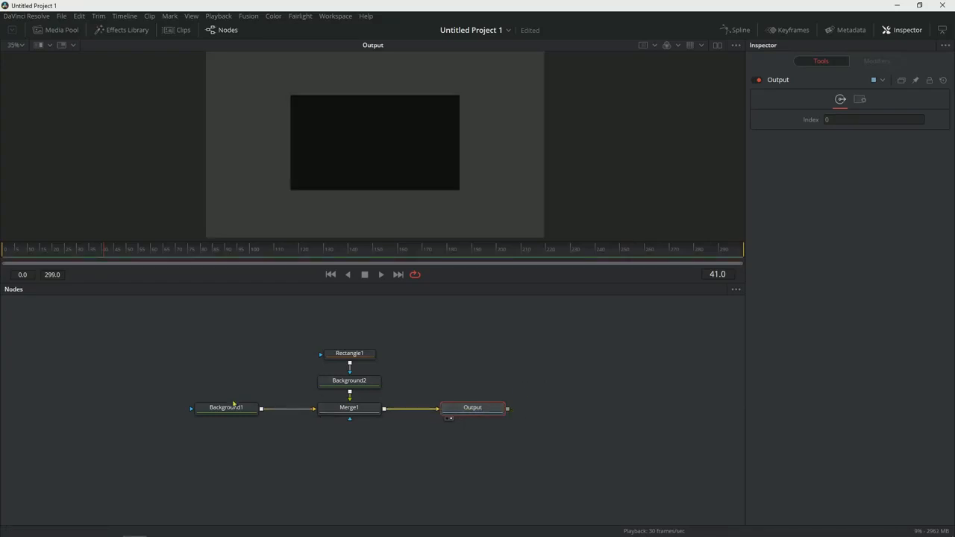
Step: Set Background2's colour to yellow with hue 0.176, saturation 0.723 and value 0.906
left_click(349, 381)
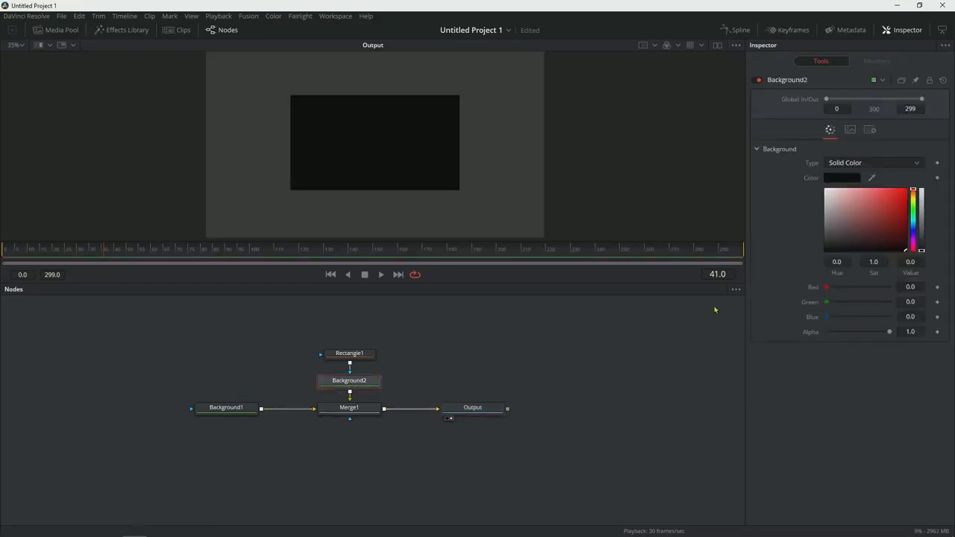
left_click(913, 200)
left_click_drag(896, 206, 884, 194)
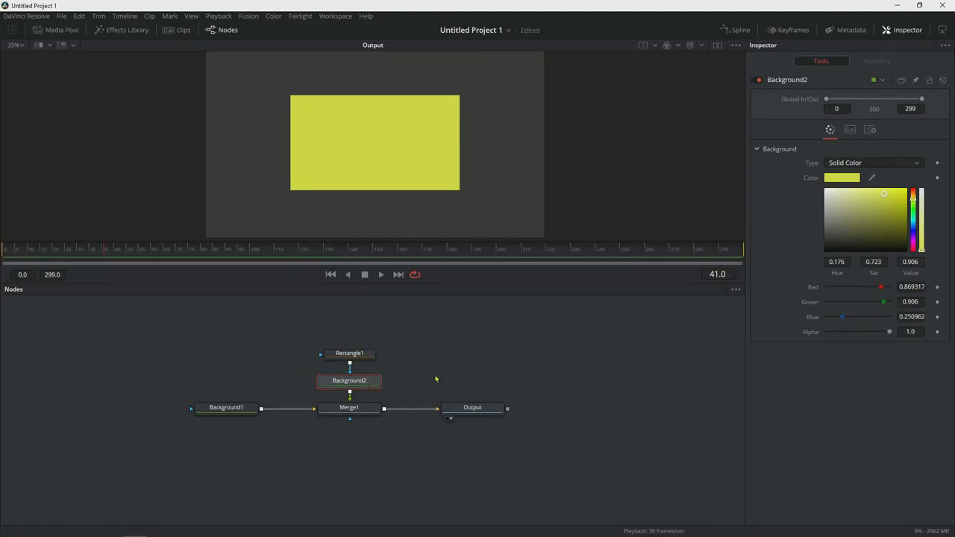
Step: Delete the Rectangle1, Background2 and Merge1 nodes together
left_click_drag(337, 319, 369, 457)
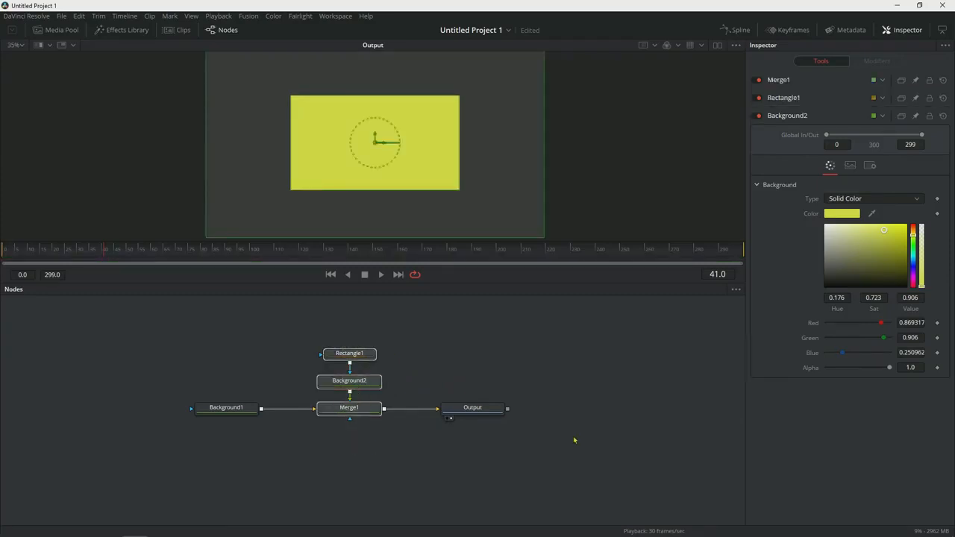
key("Delete")
Step: Add a Background node above the main row and join its output to Background1's output so a Merge is inserted automatically
left_click(330, 368)
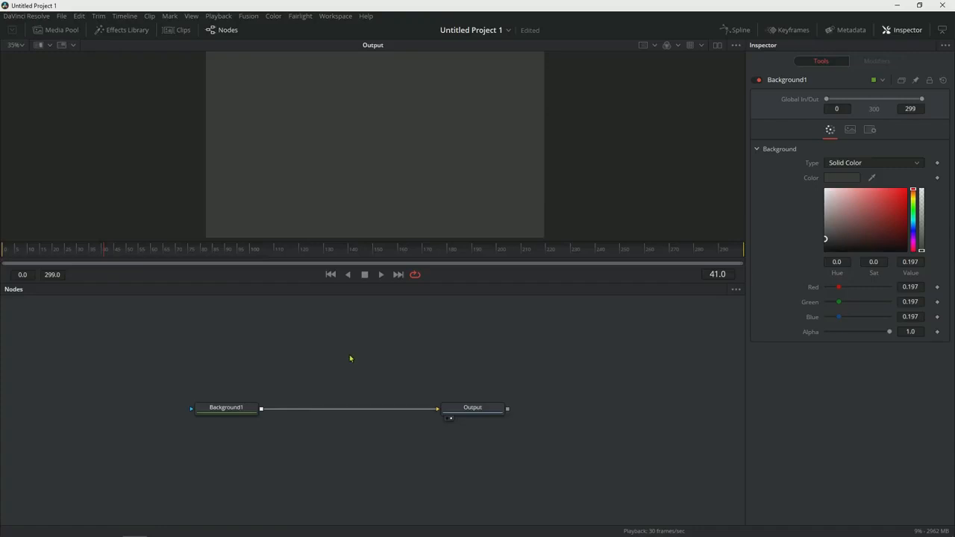
key("shift+space")
type("bg")
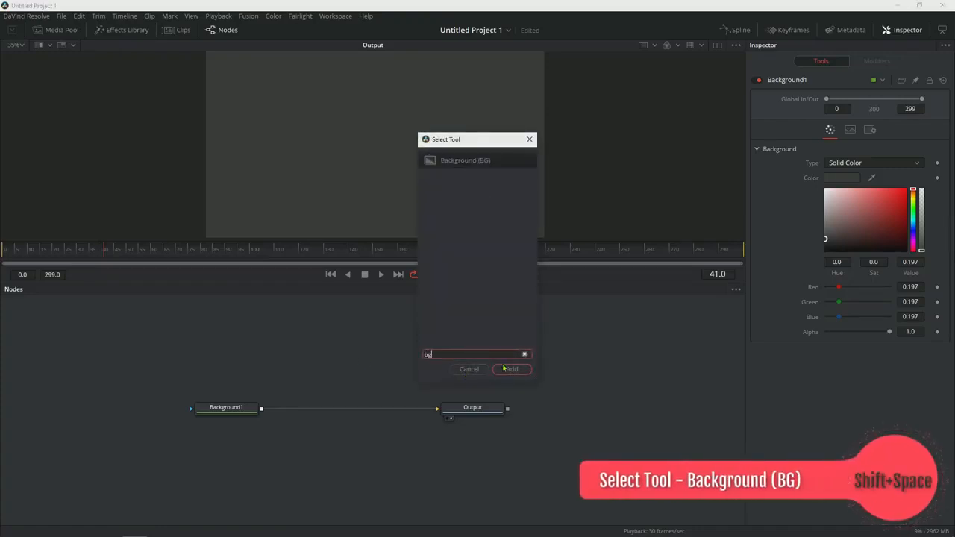
left_click(509, 370)
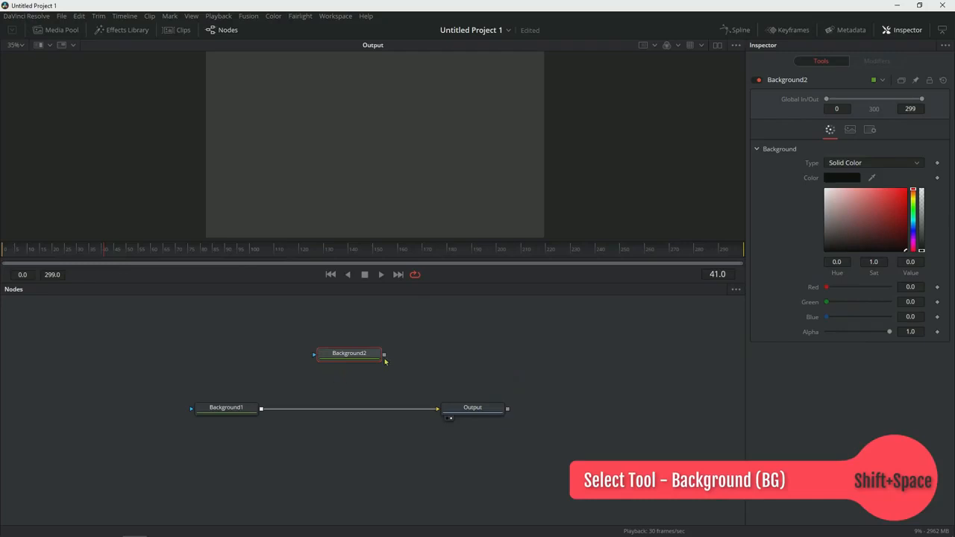
left_click_drag(385, 356, 263, 414)
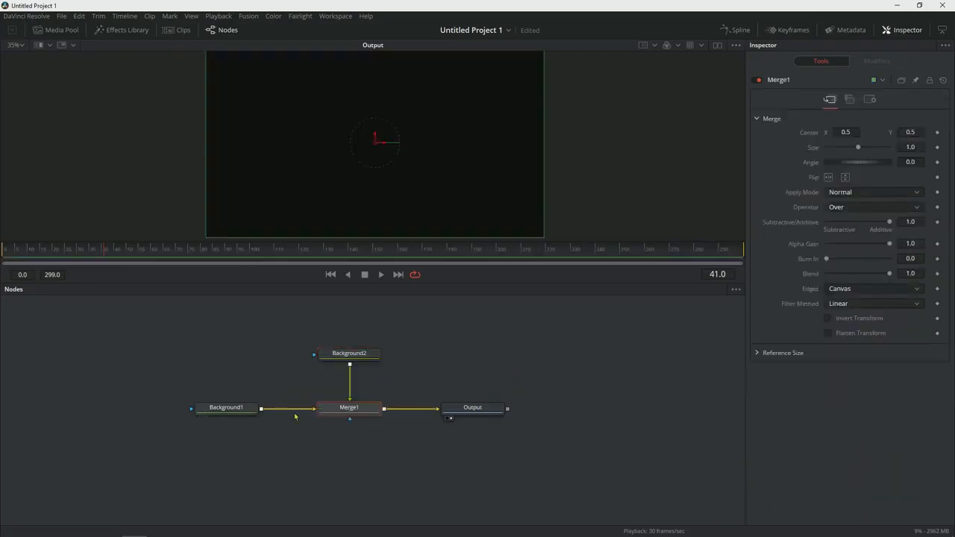
Step: Set Background2's colour to yellow with hue 0.176, saturation 0.663 and value 0.906
left_click(355, 357)
left_click(913, 199)
left_click_drag(884, 197, 879, 194)
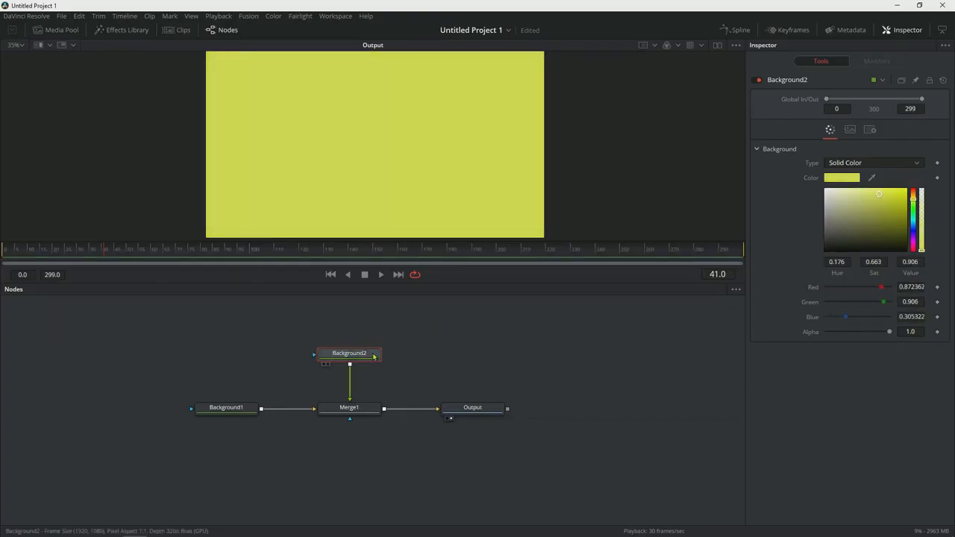
Step: Add a Rectangle node with Background2 selected so it attaches as that node's mask
mouse_move(372, 359)
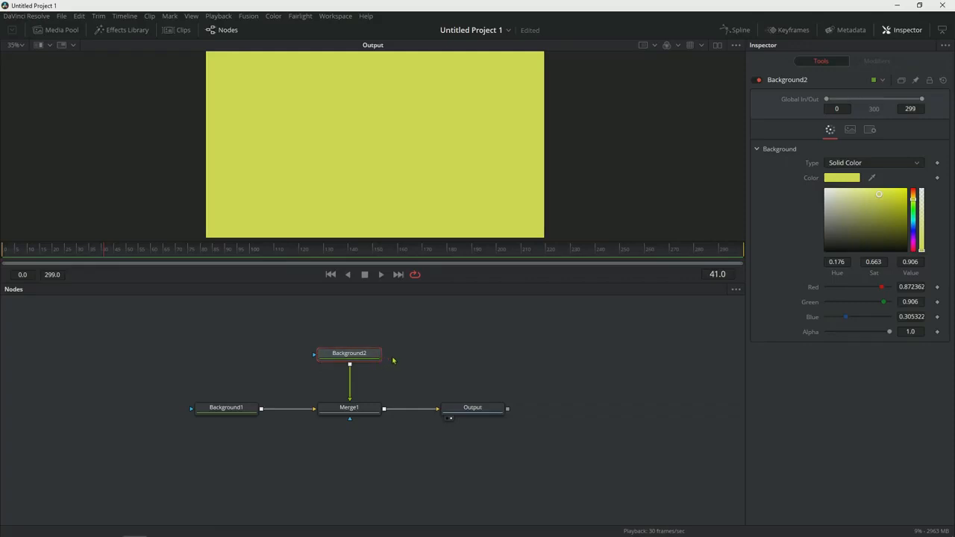
key("shift+space")
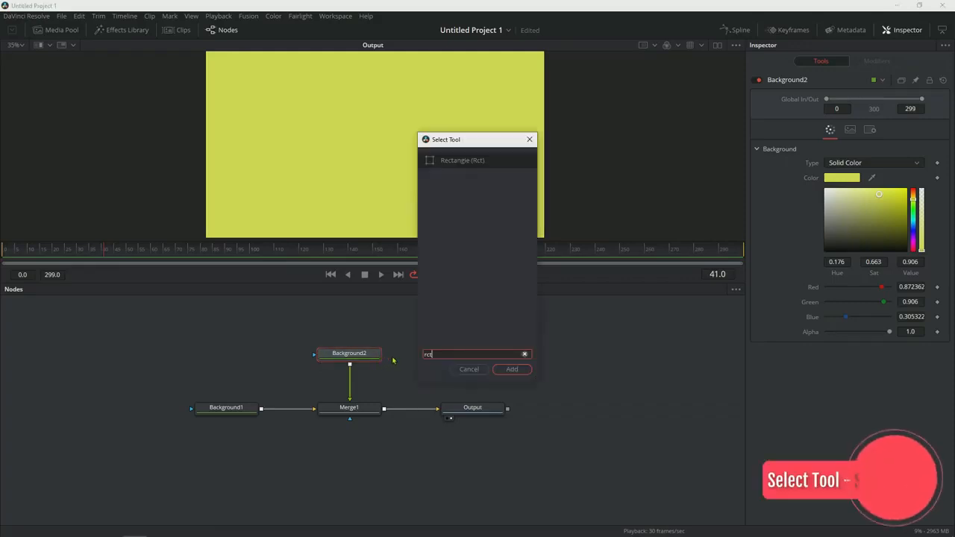
type("rect")
key("Return")
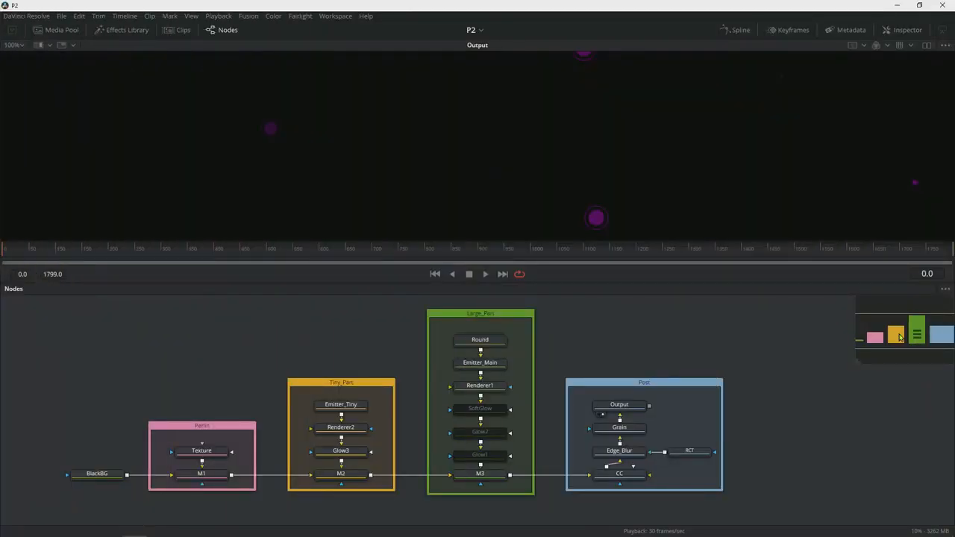
Step: Toggle the node graph's navigator, enlarge it slightly, and leave it hidden in the P2 project
key("v")
key("v")
left_click_drag(855, 361, 845, 385)
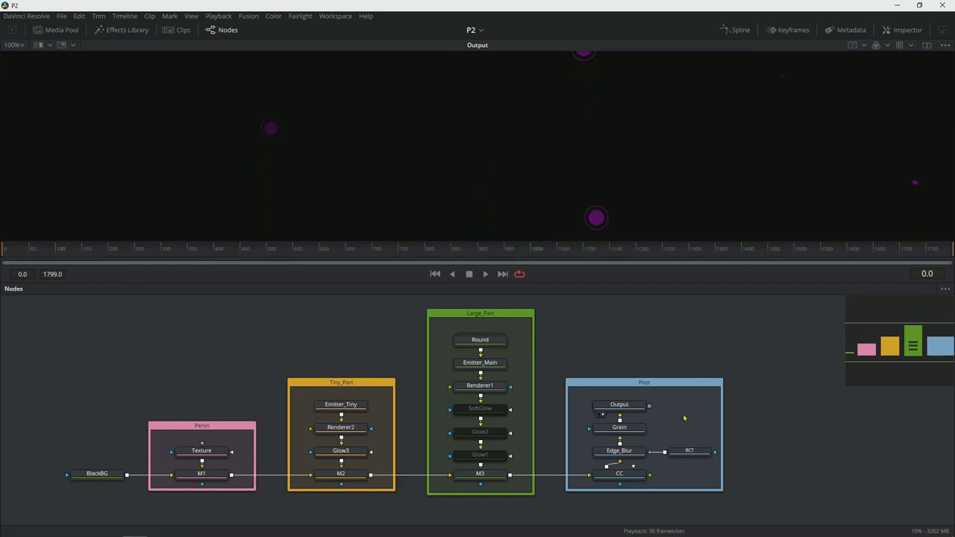
key("v")
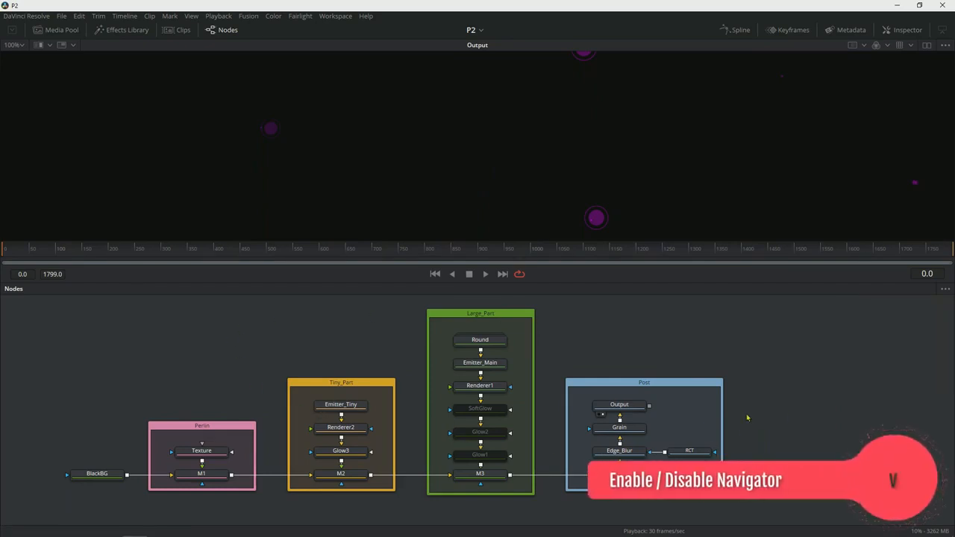
scroll(603, 409, "down", 5)
scroll(602, 408, "up", 5)
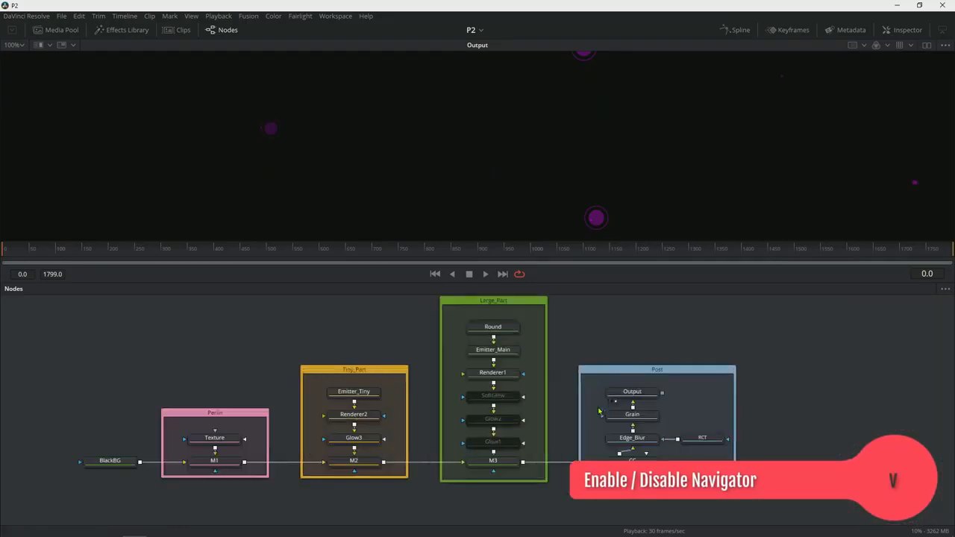
scroll(619, 416, "down", 4)
left_click_drag(451, 420, 408, 423)
scroll(509, 427, "up", 5)
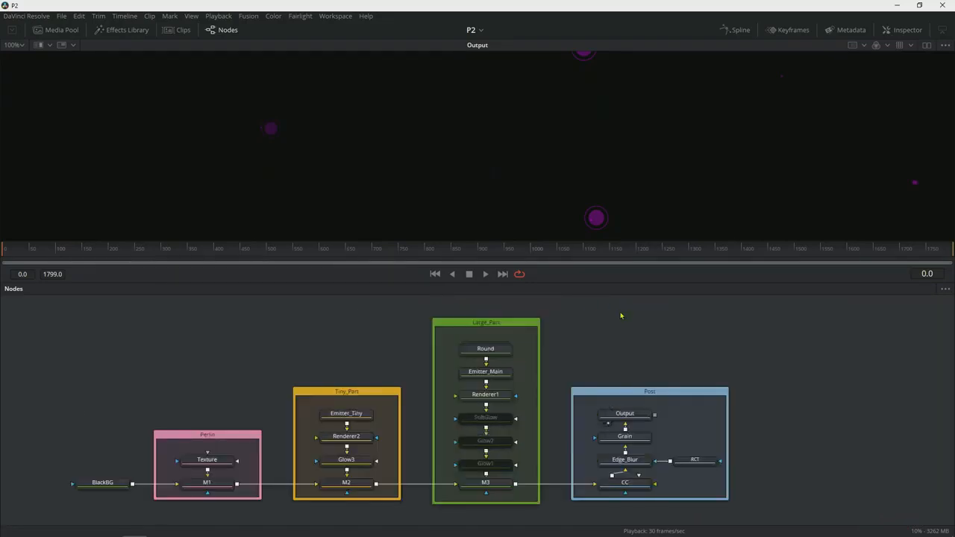
Step: Open the Fusion Settings and display the Flow category
left_click(248, 19)
left_click(255, 37)
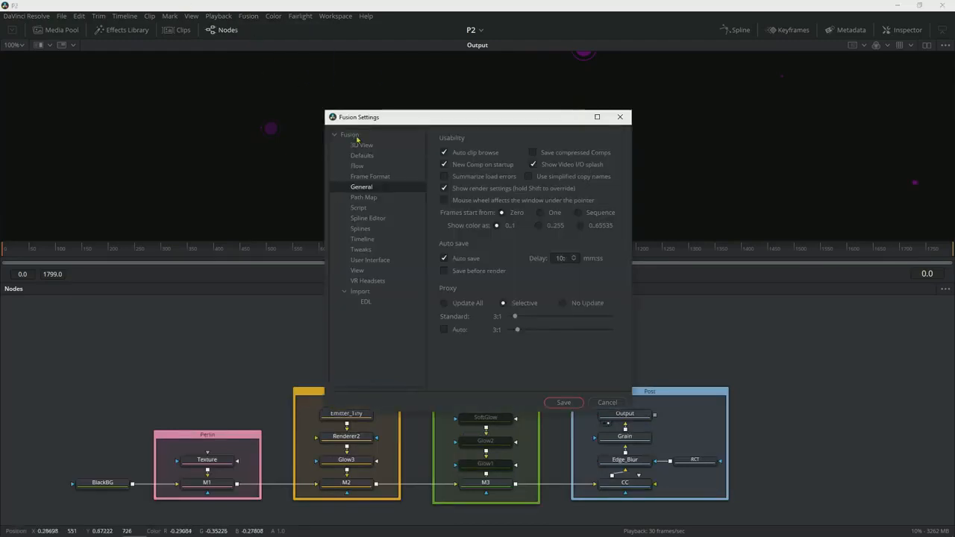
left_click(356, 166)
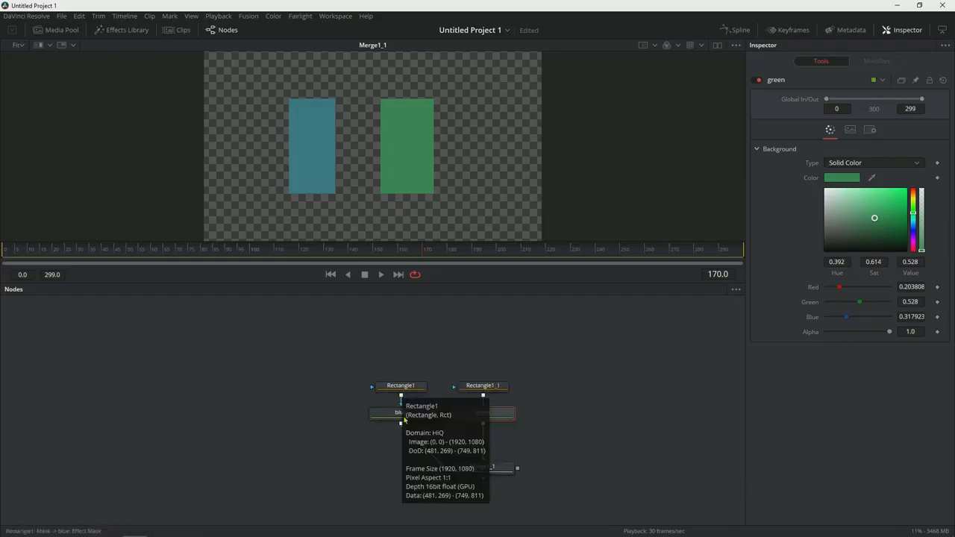
Step: Move the Rectangle1_1 mask of the green shape left to a center X of about 0.46
left_click(494, 387)
mouse_move(417, 148)
left_mouse_down()
mouse_move(338, 150)
mouse_move(418, 162)
mouse_move(403, 155)
left_mouse_up()
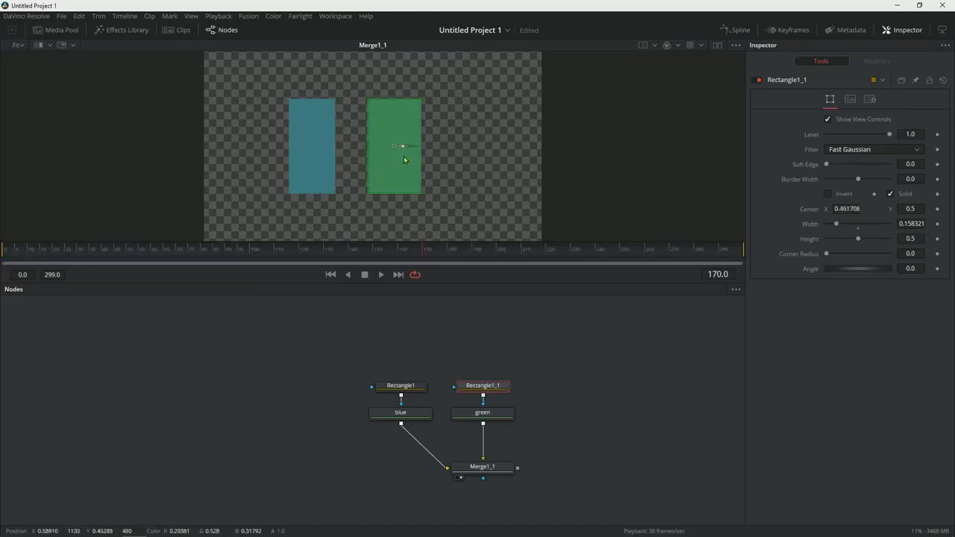
Step: Swap the foreground and background inputs of Merge1_1, and reposition the blue shape's Rectangle1 mask farther left
left_click(499, 468)
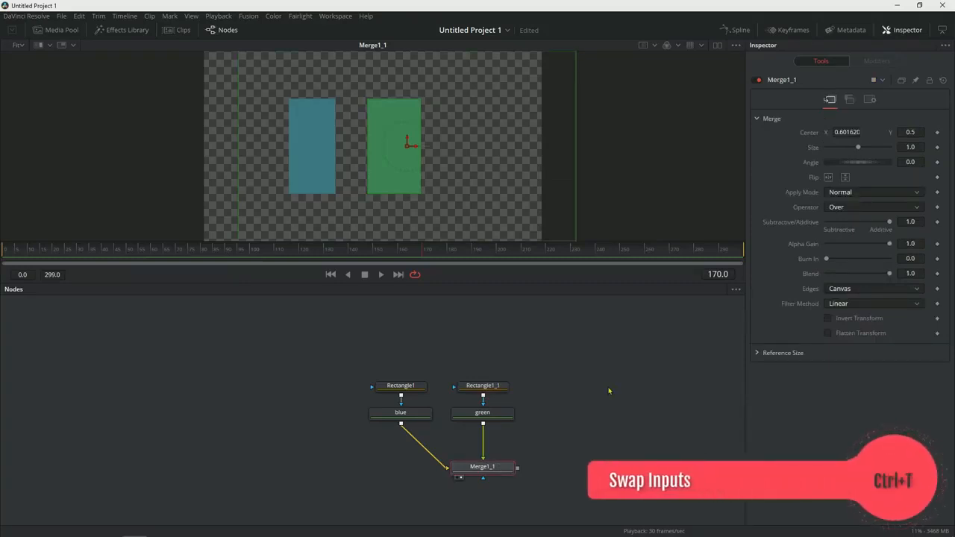
key("ctrl+t")
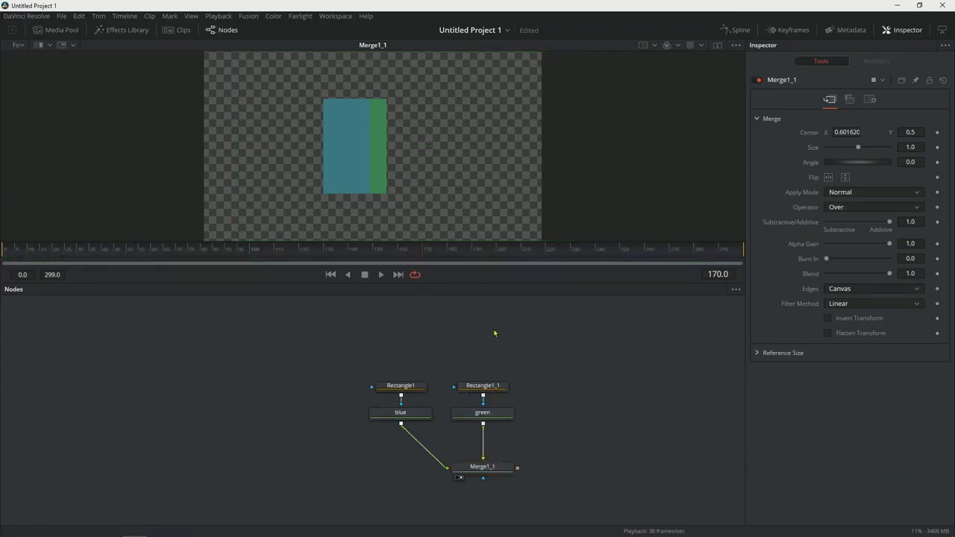
left_click(401, 385)
mouse_move(362, 148)
left_mouse_down()
mouse_move(290, 149)
mouse_move(363, 148)
left_mouse_up()
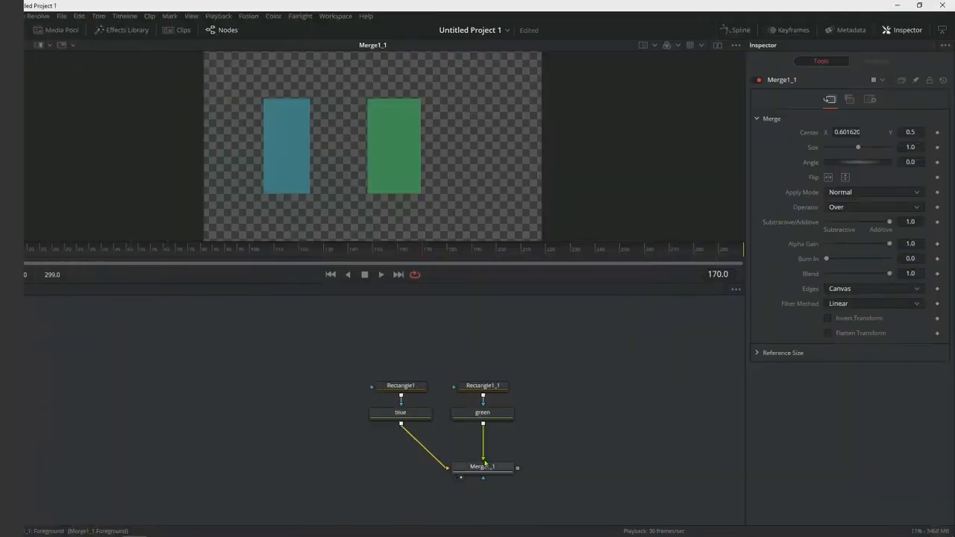
Step: Disconnect the green and blue nodes from Merge1_1 and reconnect blue as its background input
left_click_drag(484, 461, 516, 446)
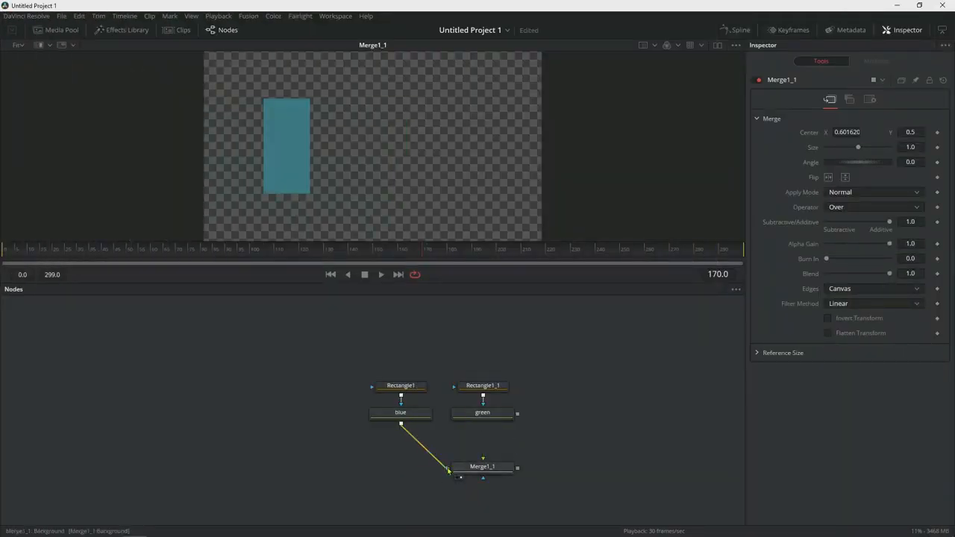
left_click_drag(445, 468, 420, 476)
left_click(470, 467)
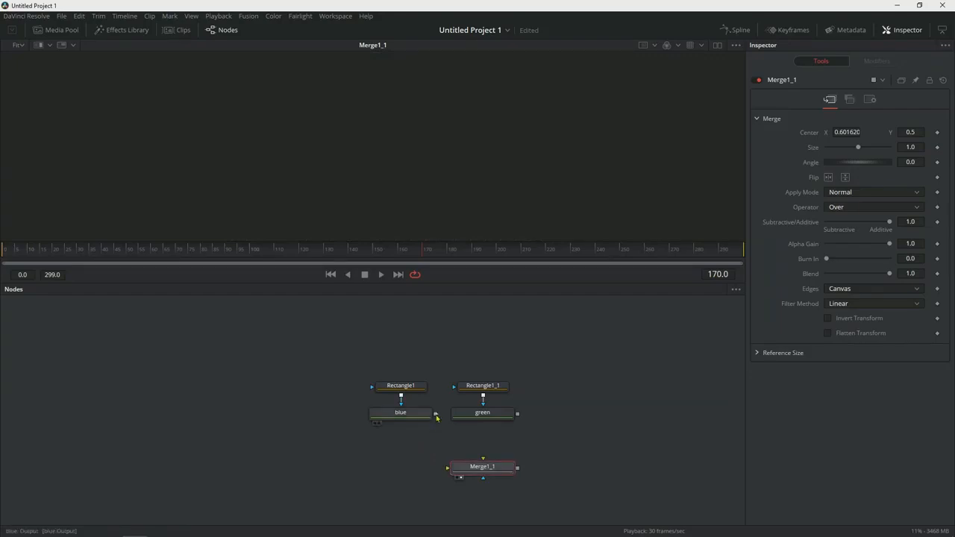
left_click_drag(436, 416, 478, 474)
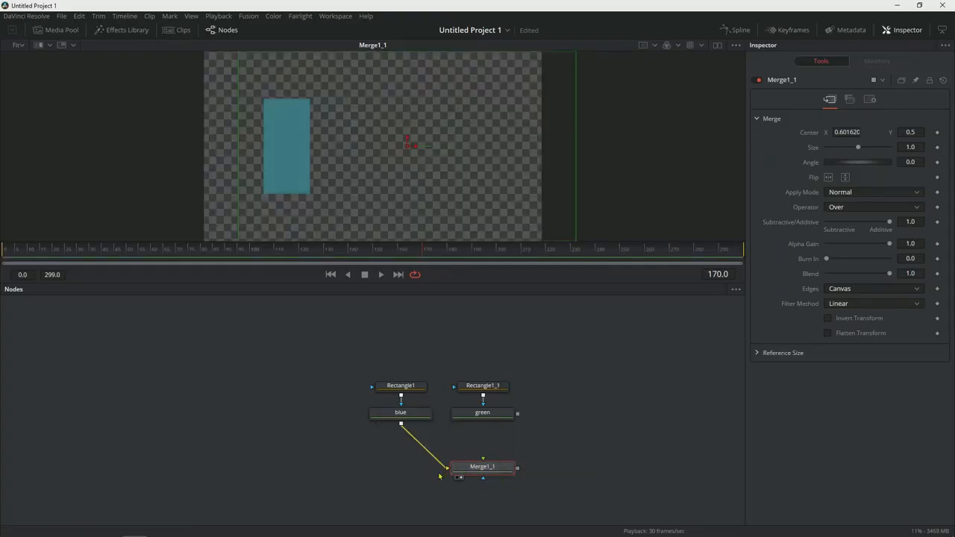
Step: Disconnect blue from Merge1_1, reconnect it by choosing the Background input from the input list, and connect green as the foreground
left_click(447, 469)
scroll(384, 455, "down", 1)
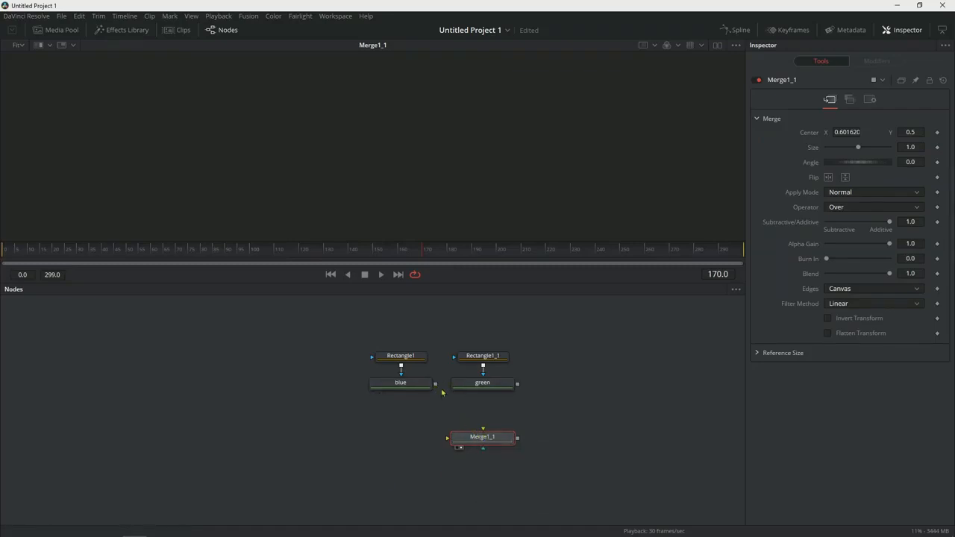
left_click_drag(437, 387, 468, 447)
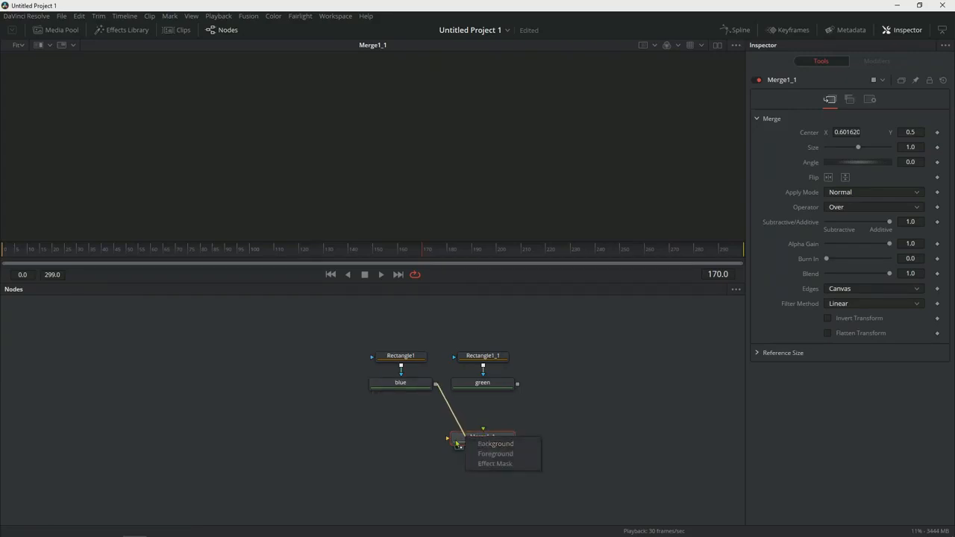
left_click(496, 444)
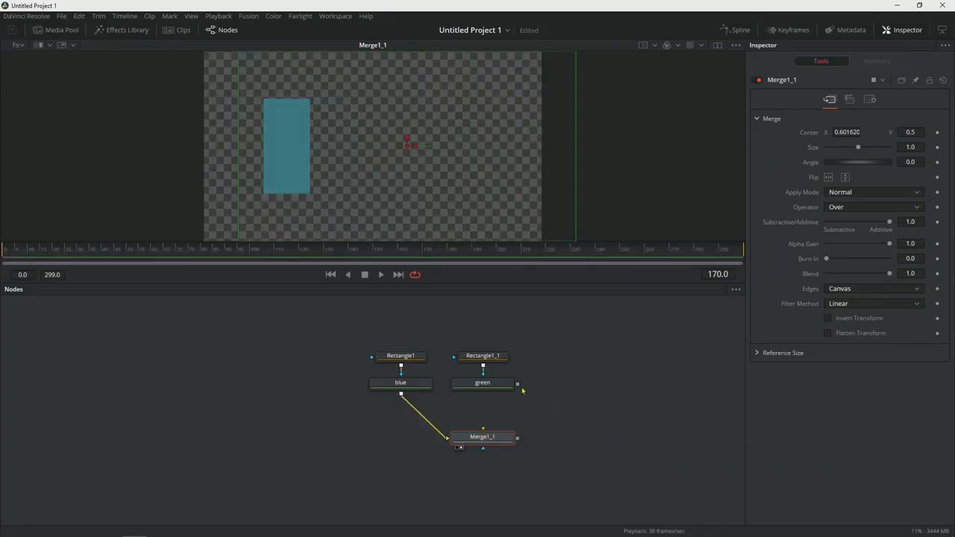
left_click_drag(518, 386, 503, 441)
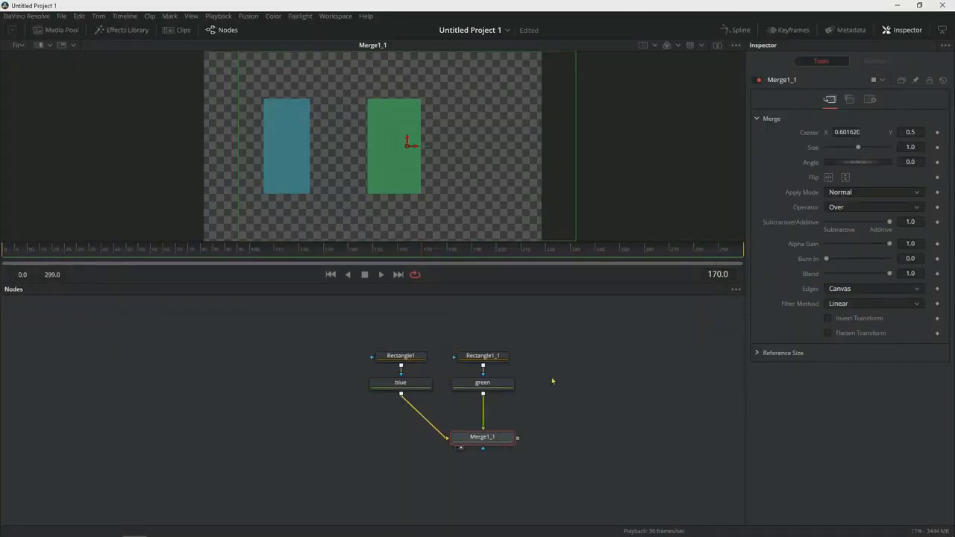
Step: Adjust the Rectangle1_1 mask in the viewer to about 0.25 wide and 0.49 high, rotated about -2 degrees, with center Y about 0.49
left_click(497, 359)
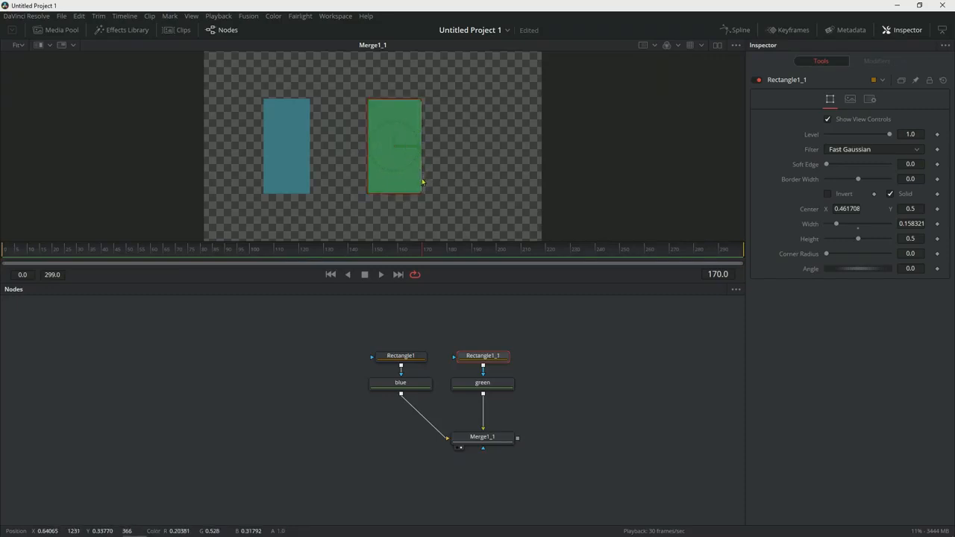
left_click_drag(421, 177, 436, 155)
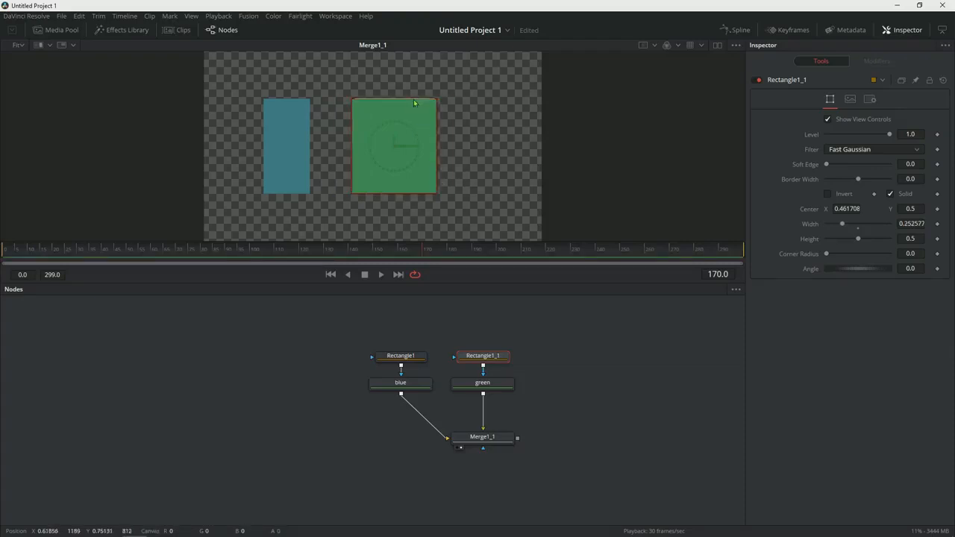
left_click_drag(413, 99, 415, 100)
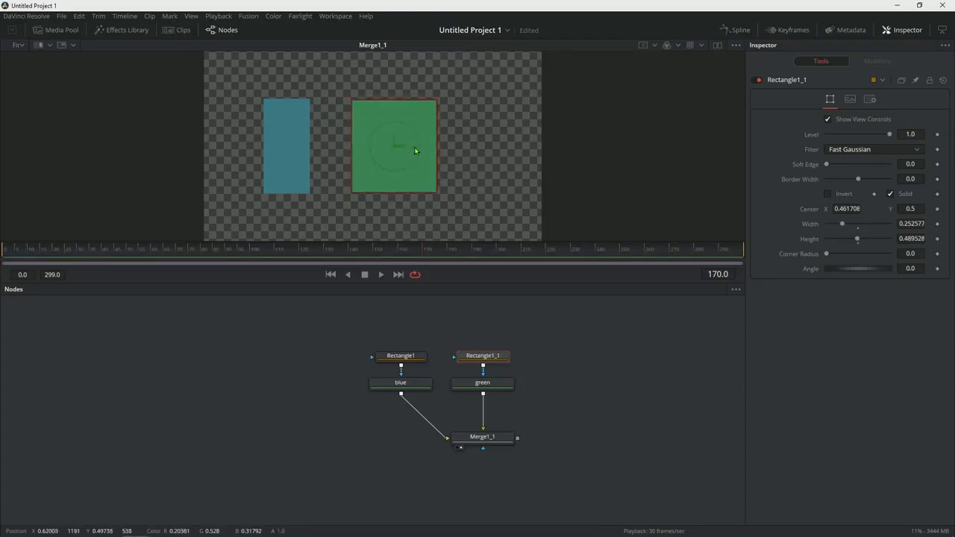
left_click_drag(416, 143, 396, 147)
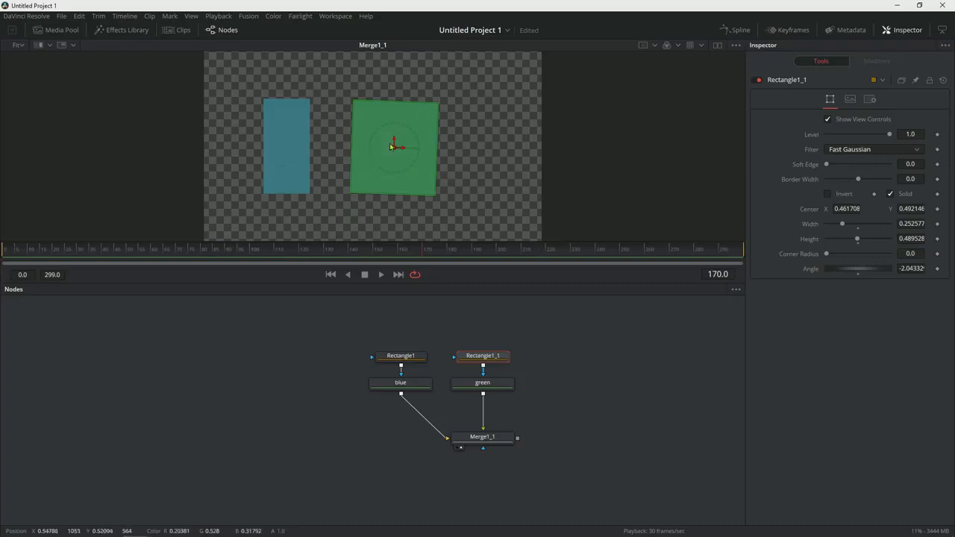
Step: Hide the viewer's on-screen controls, show them again, and toggle them off once more
left_click(736, 46)
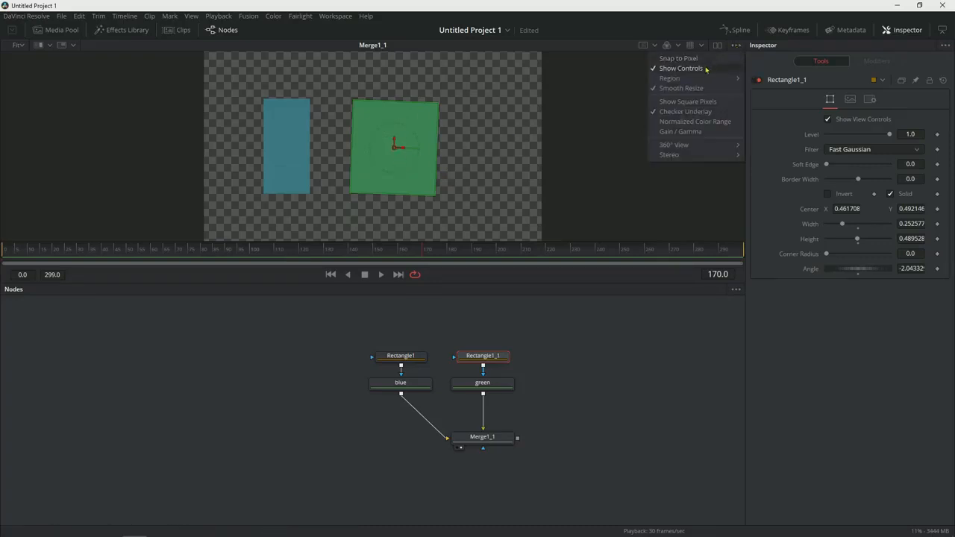
left_click(681, 68)
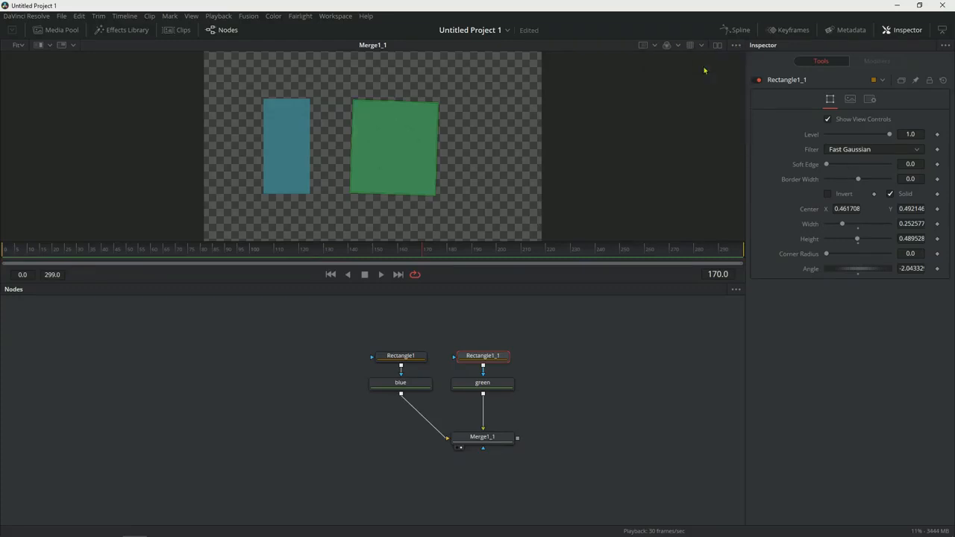
left_click(736, 46)
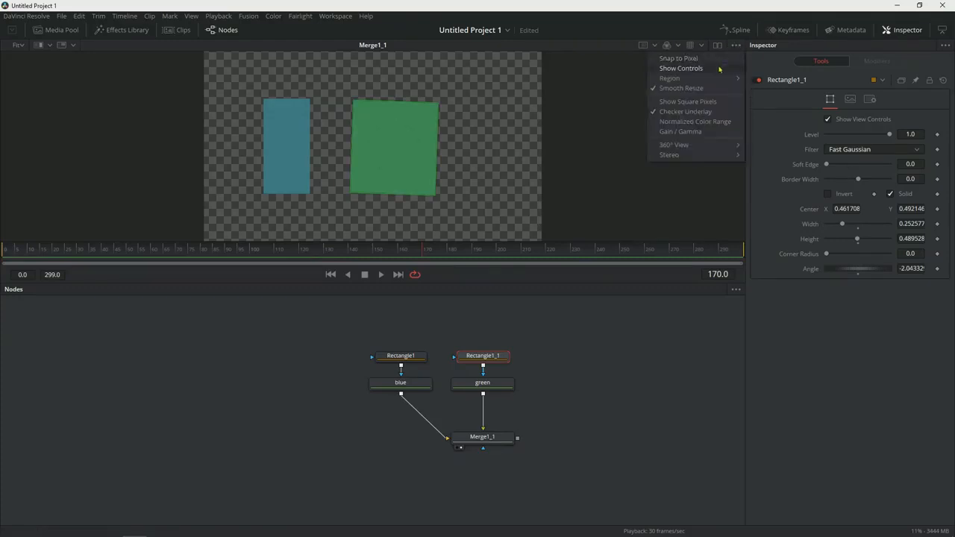
left_click(680, 68)
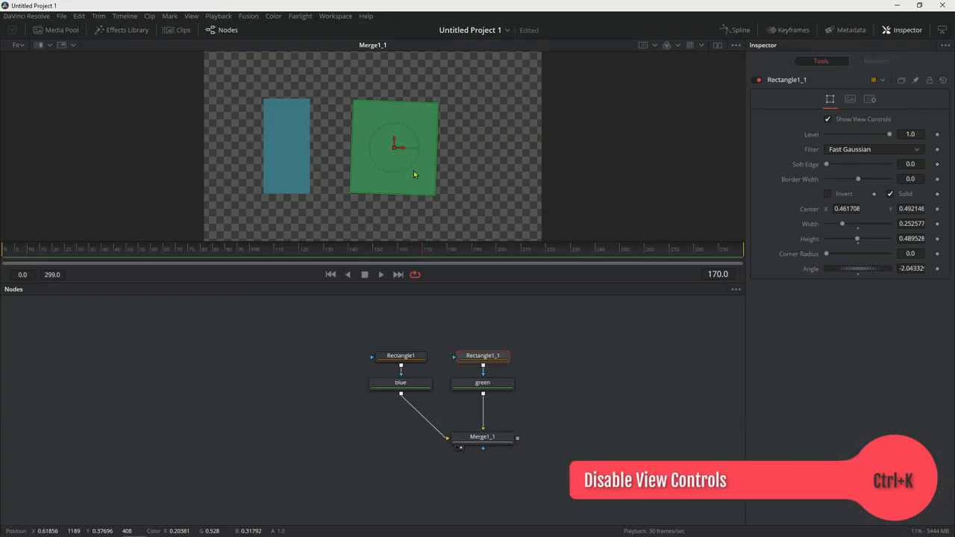
key("ctrl+k")
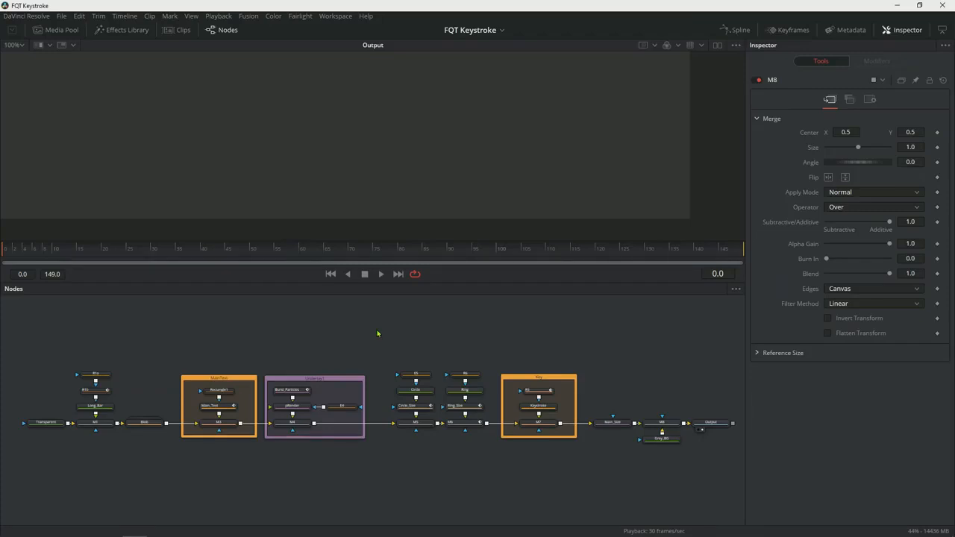
Step: Play the FQT Keystroke composition, and start creating a macro from all its nodes except Output
key("space")
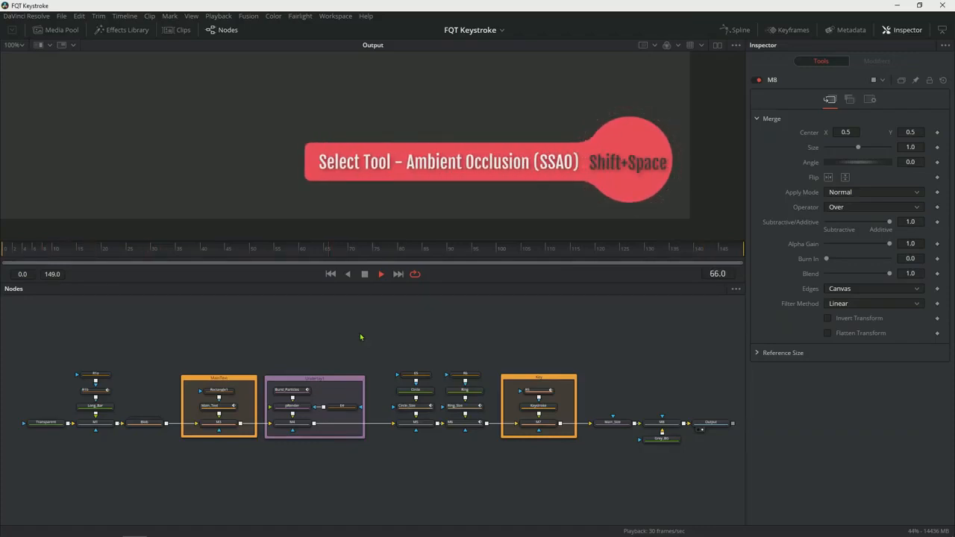
key("ctrl+a")
left_click_drag(28, 331, 653, 481)
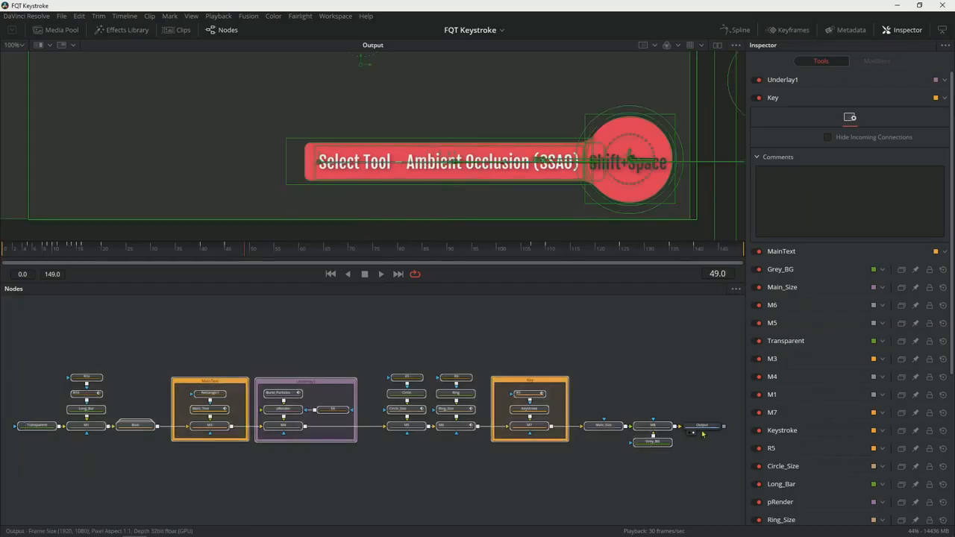
right_click(559, 382)
mouse_move(597, 466)
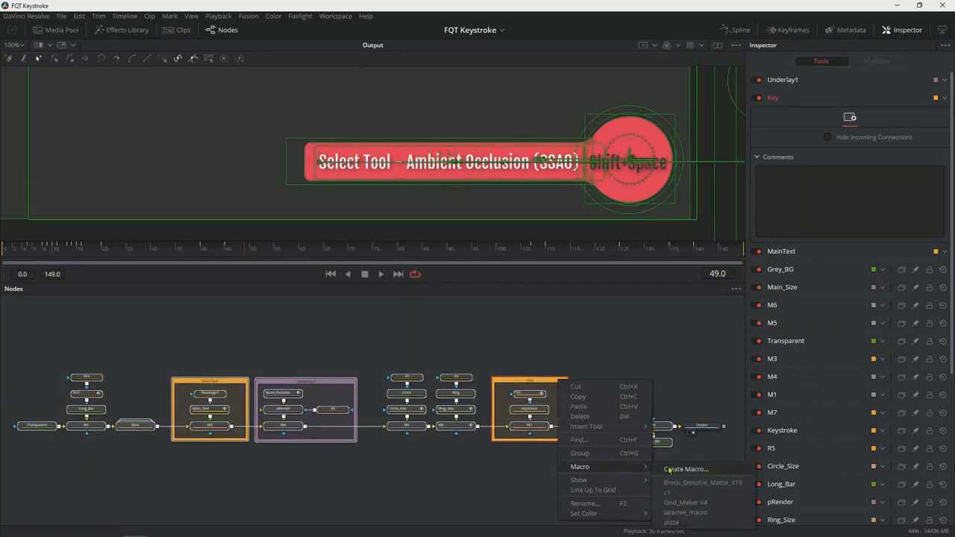
left_click(669, 469)
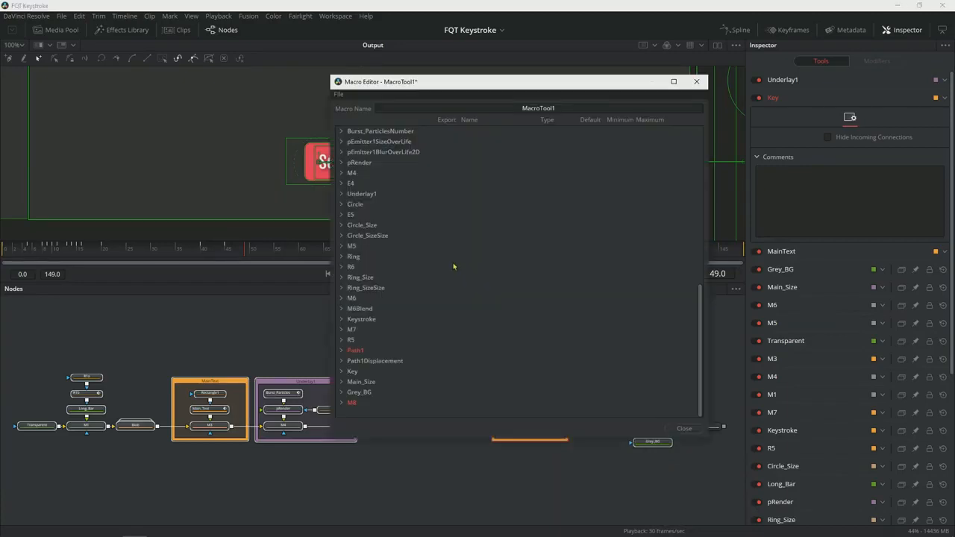
Step: Expand the Keystroke tool in the Macro Editor and mark its StyledText parameter for export
left_click(342, 319)
scroll(438, 329, "down", 5)
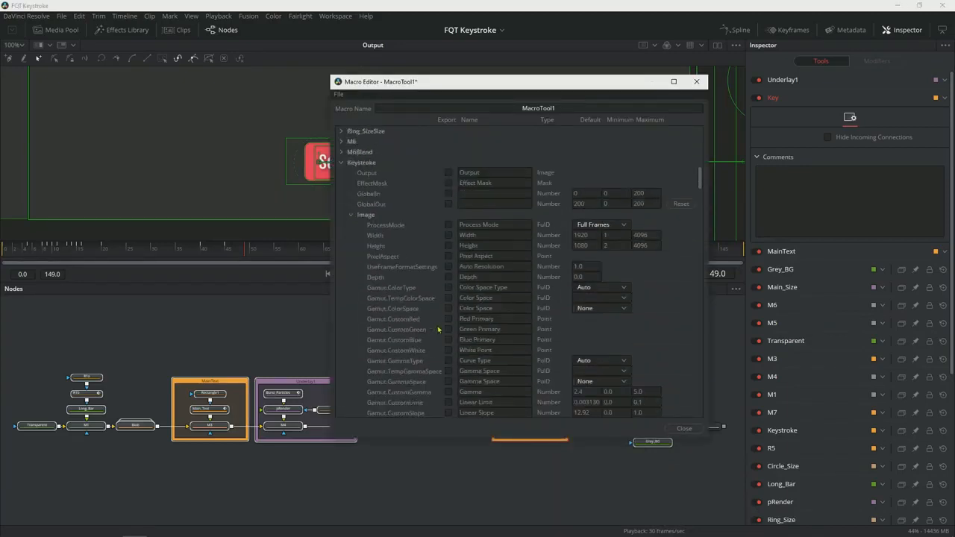
scroll(438, 329, "down", 13)
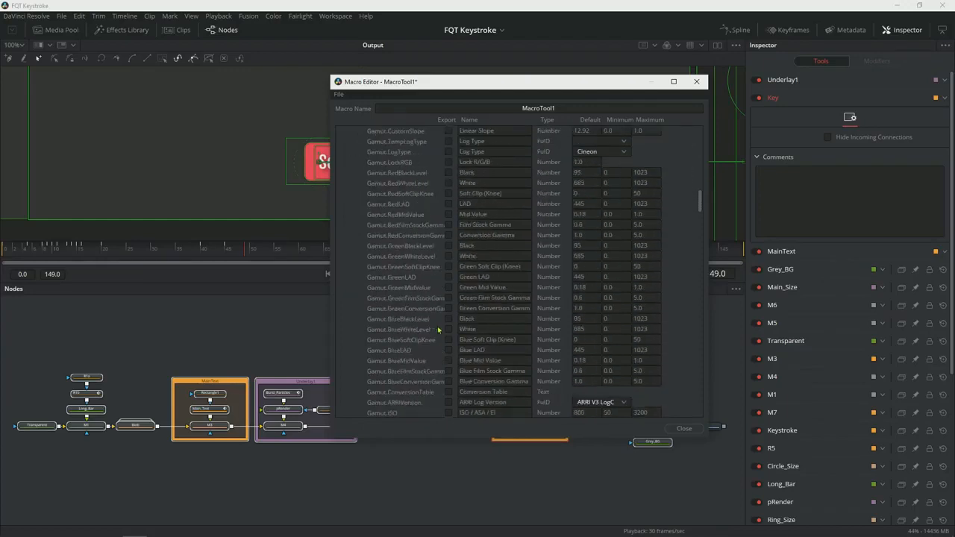
scroll(438, 329, "down", 4)
left_click(448, 235)
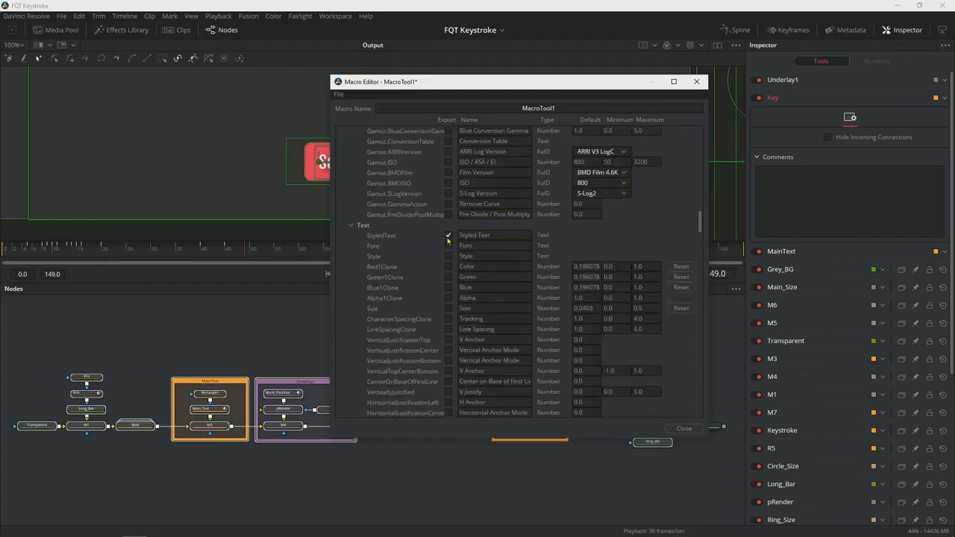
scroll(447, 306, "up", 20)
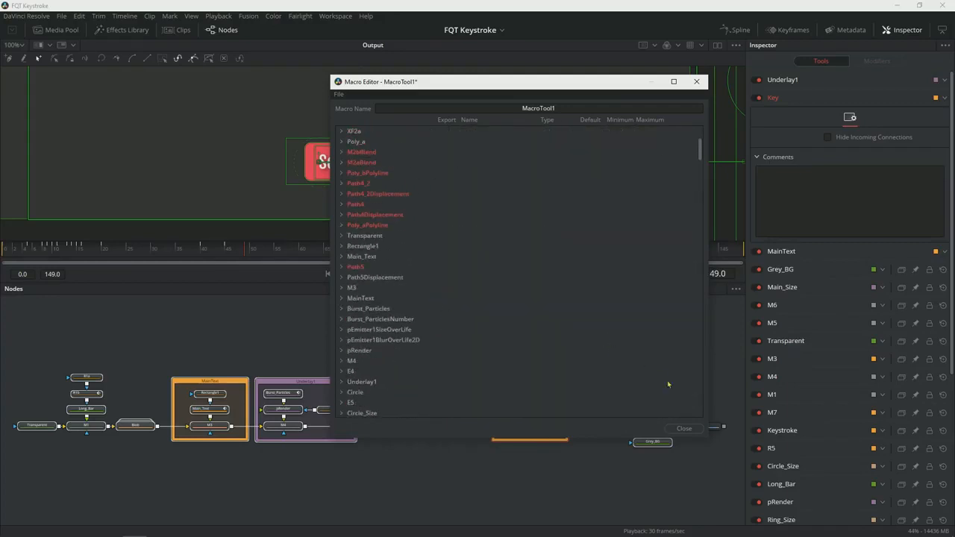
Step: Close the Macro Editor and save the macro as Keystroke.setting in the Fusion Macros folder
left_click(683, 428)
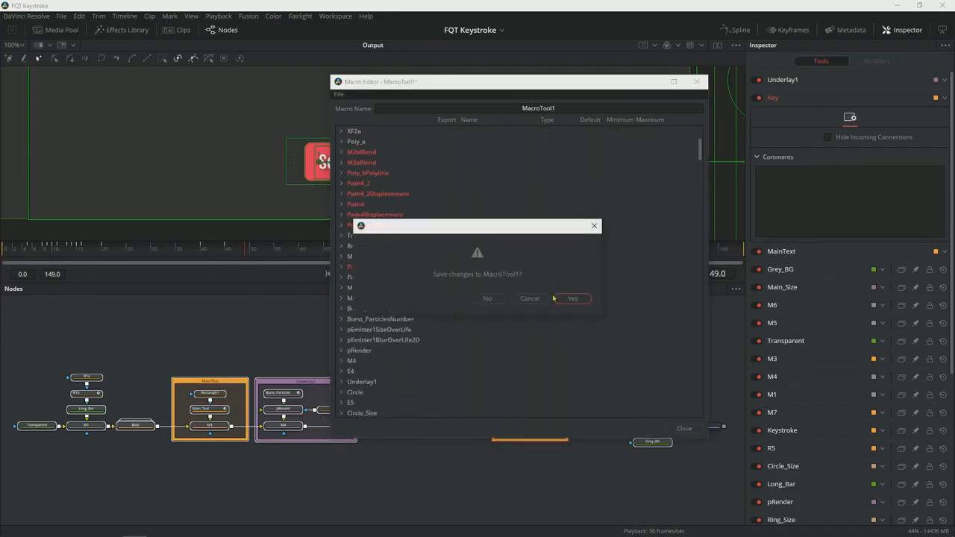
left_click(571, 298)
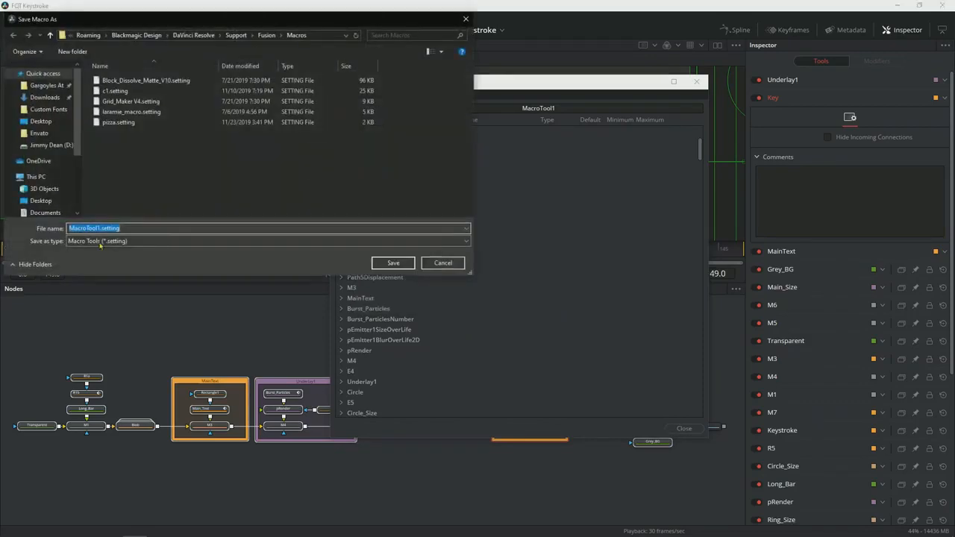
key("BackSpace")
key("BackSpace")
key("BackSpace")
key("BackSpace")
key("BackSpace")
key("BackSpace")
key("BackSpace")
key("BackSpace")
key("BackSpace")
key("BackSpace")
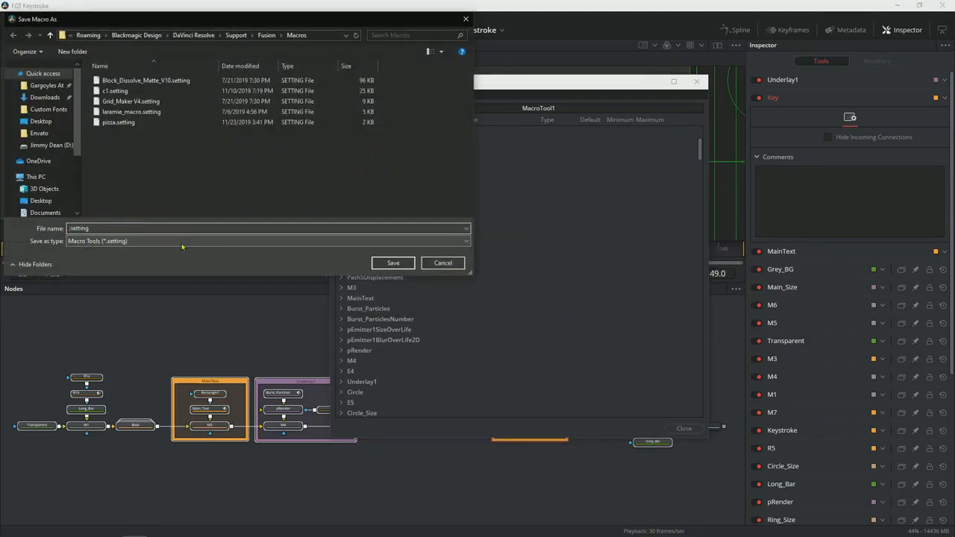
type("Keystroke")
left_click(393, 263)
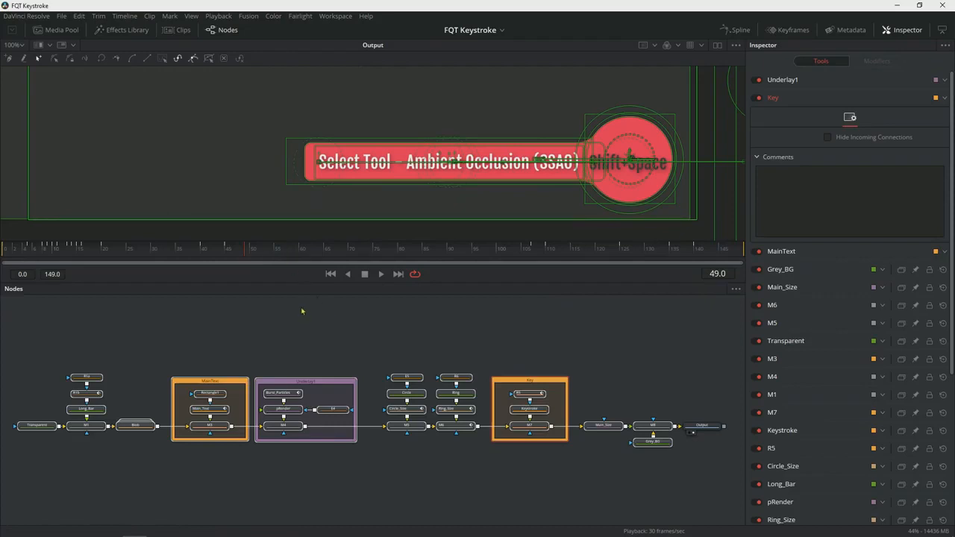
Step: Quit DaVinci Resolve
left_click(22, 15)
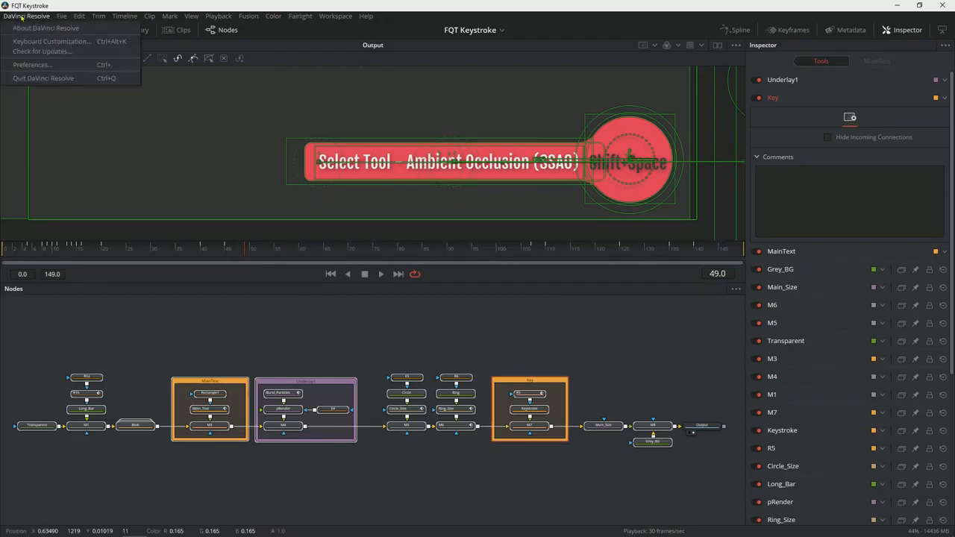
left_click(42, 78)
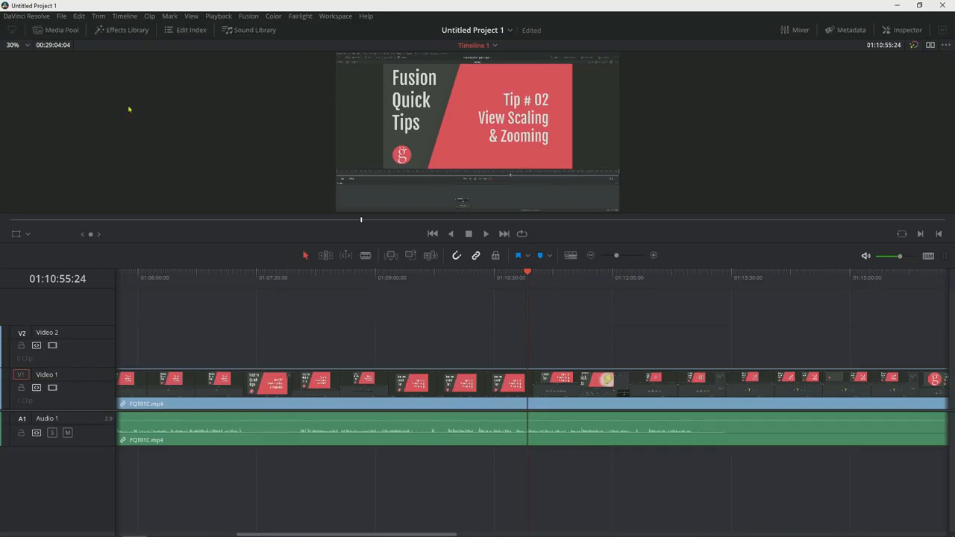
Step: Add a Fusion Composition to Video 2, move it so it ends at 01:10:55:24, and place the playhead at its start
left_click(129, 30)
left_click_drag(141, 100, 616, 363)
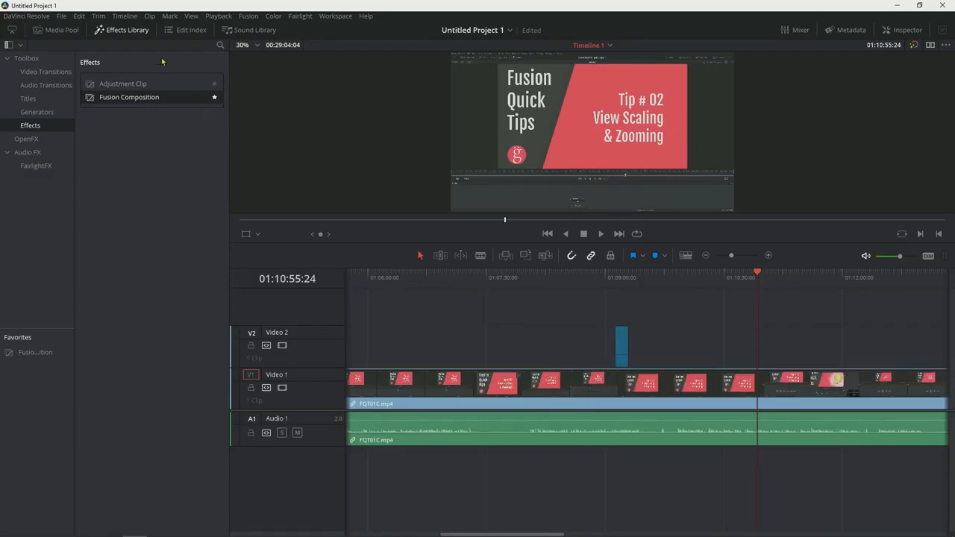
left_click(127, 29)
left_click_drag(388, 351, 521, 351)
left_click(515, 277)
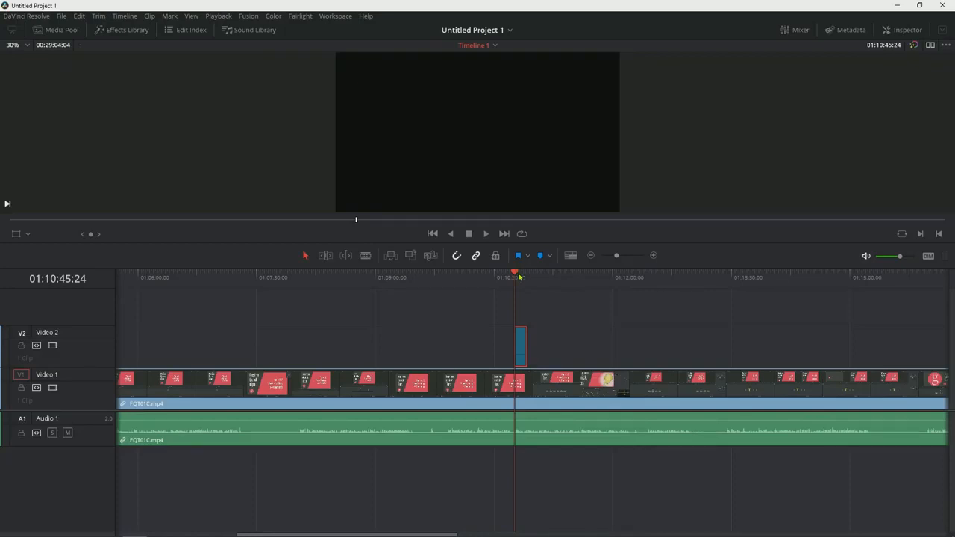
Step: Open the new composition on the Fusion page and move the MediaOut1 node toward the middle of the node graph
key("shift+5")
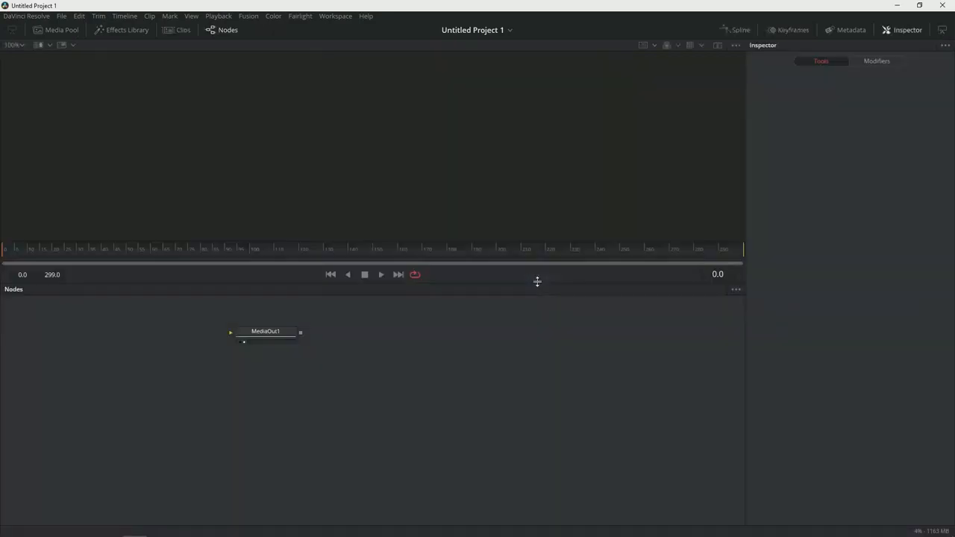
left_click_drag(229, 328, 435, 410)
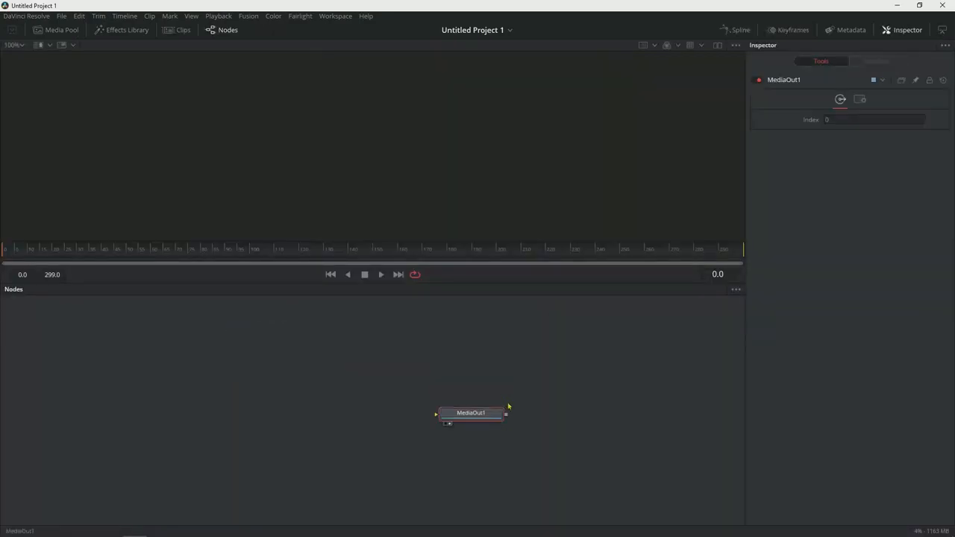
left_click(337, 430)
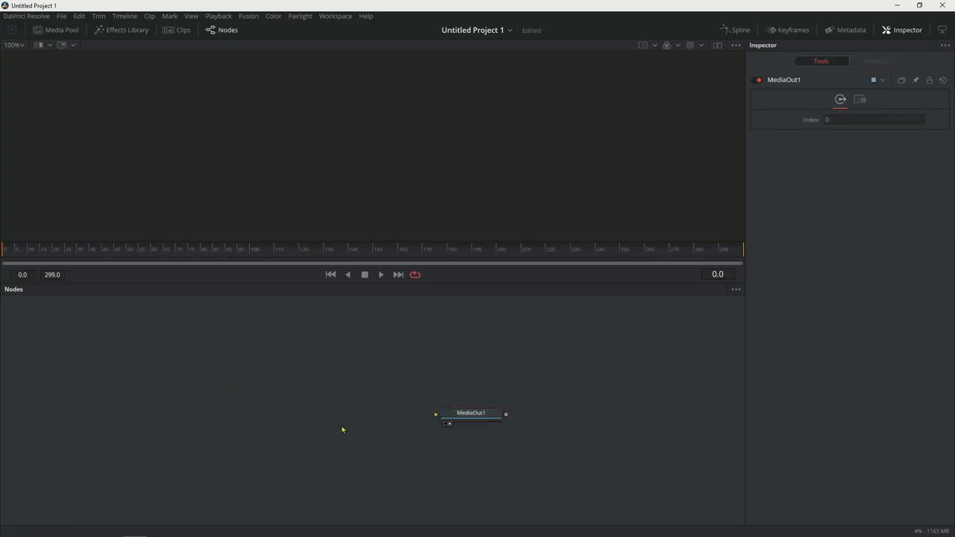
Step: Add the saved Keystroke macro to the node graph, in the empty area before MediaOut1
right_click(321, 413)
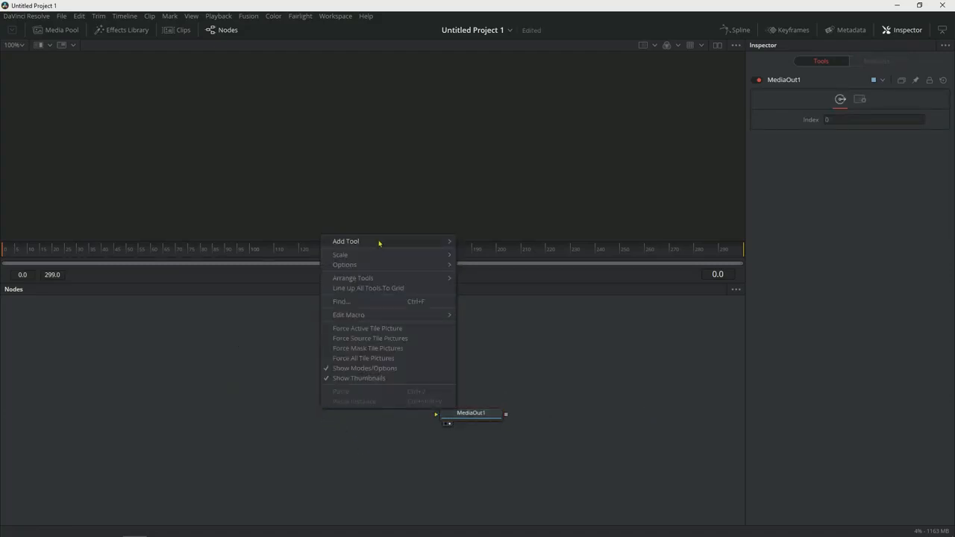
mouse_move(381, 242)
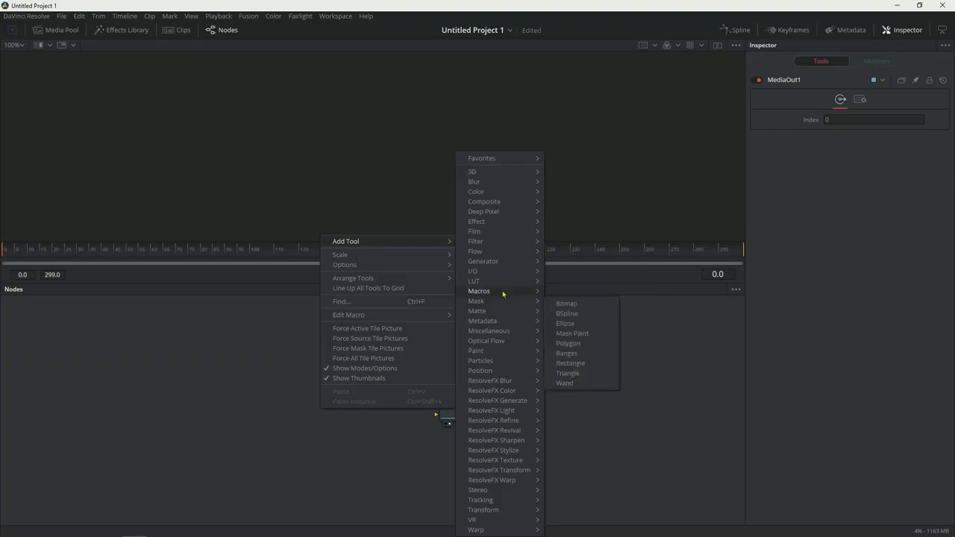
mouse_move(502, 293)
left_click(580, 323)
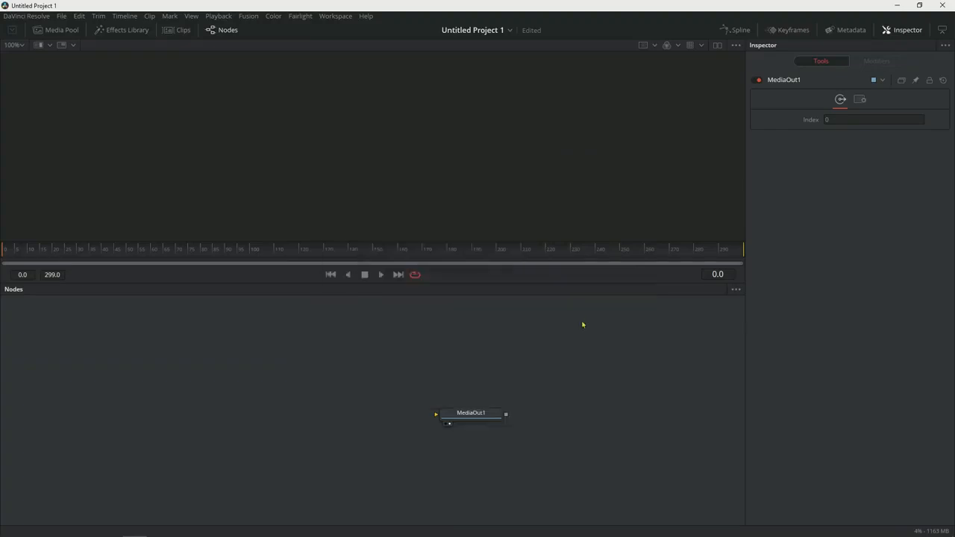
Step: Connect the Keystroke macro node's output to MediaOut1 and replace the macro's styled text with "Keystroke"
left_click_drag(343, 415, 437, 414)
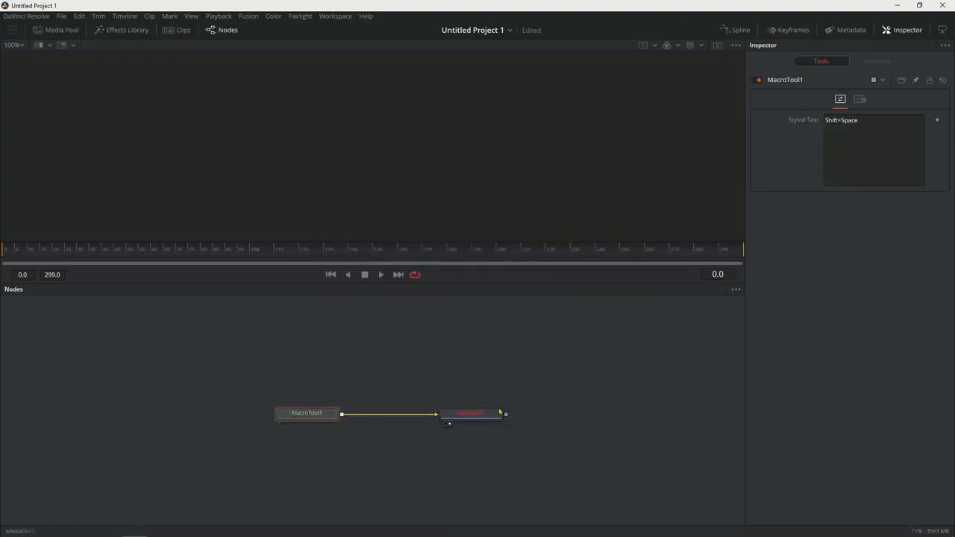
left_click(878, 125)
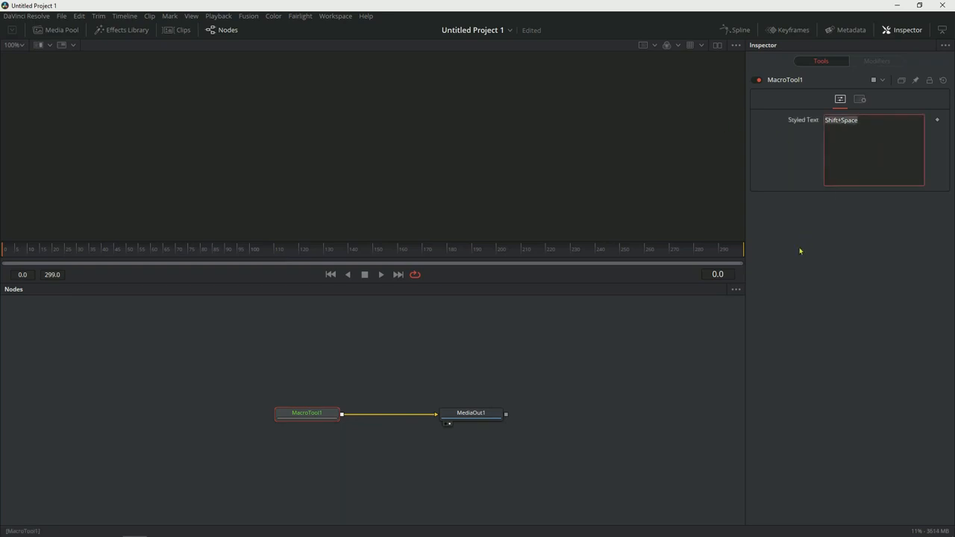
key("BackSpace")
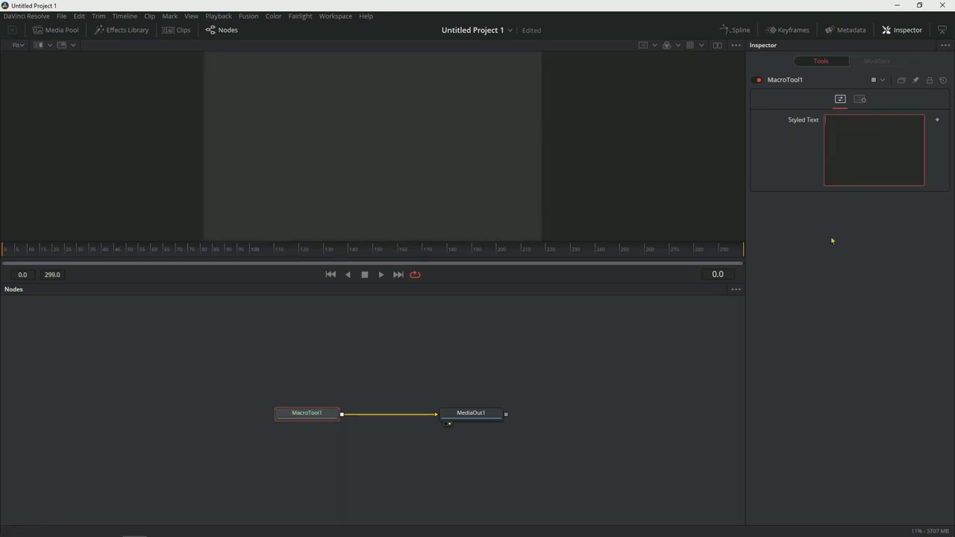
type("Keystroke")
left_click(452, 333)
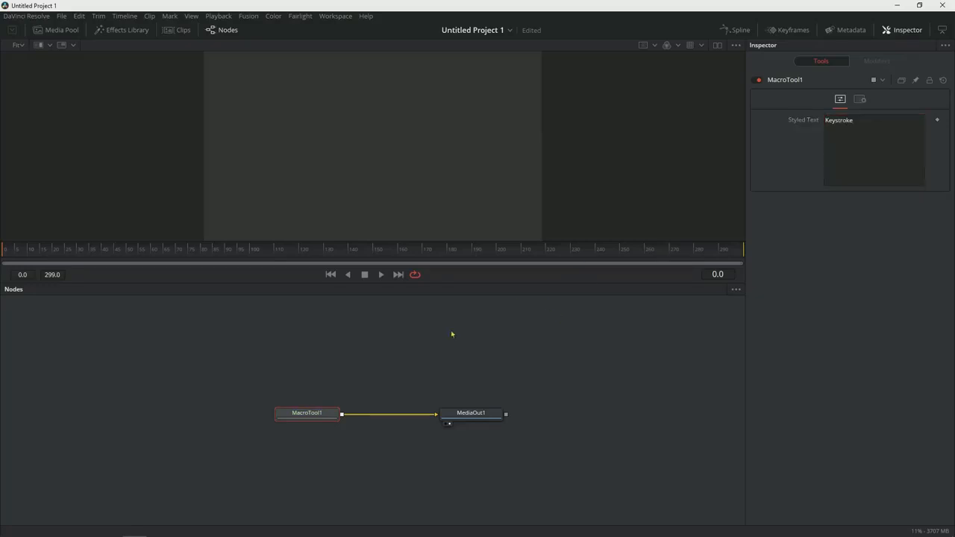
Step: Return to the Edit page and move the playhead to 01:10:33:05, ahead of the Fusion composition on Video 2
key("shift+4")
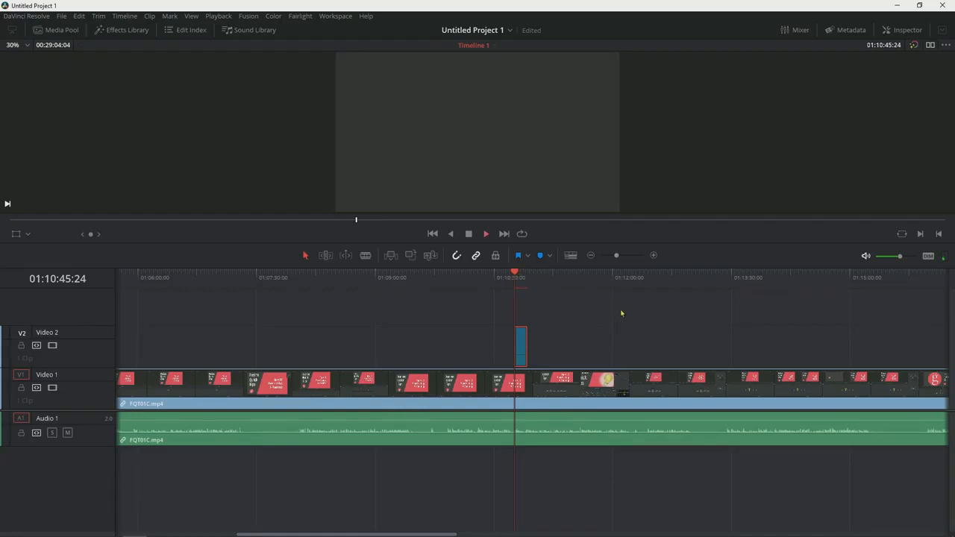
mouse_move(515, 275)
left_mouse_down()
mouse_move(528, 274)
mouse_move(505, 279)
left_mouse_up()
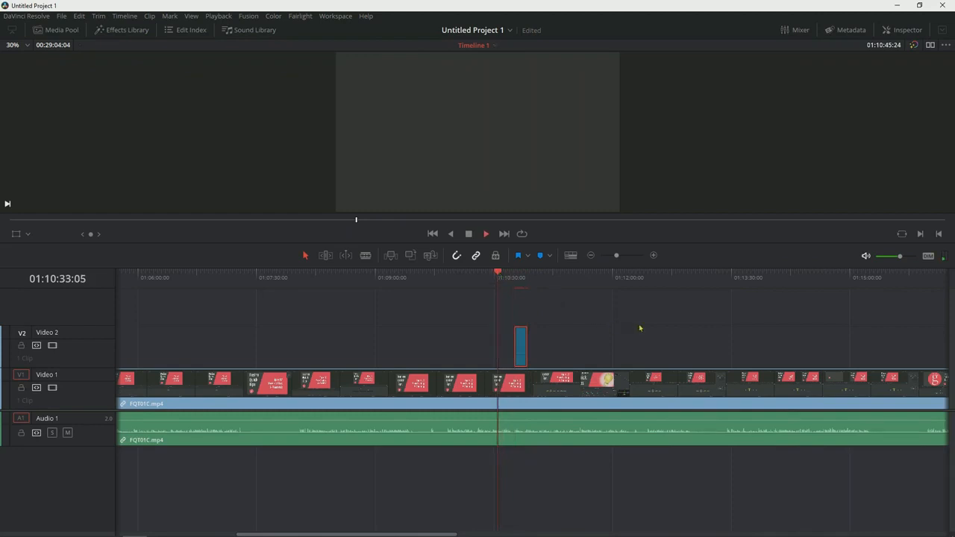